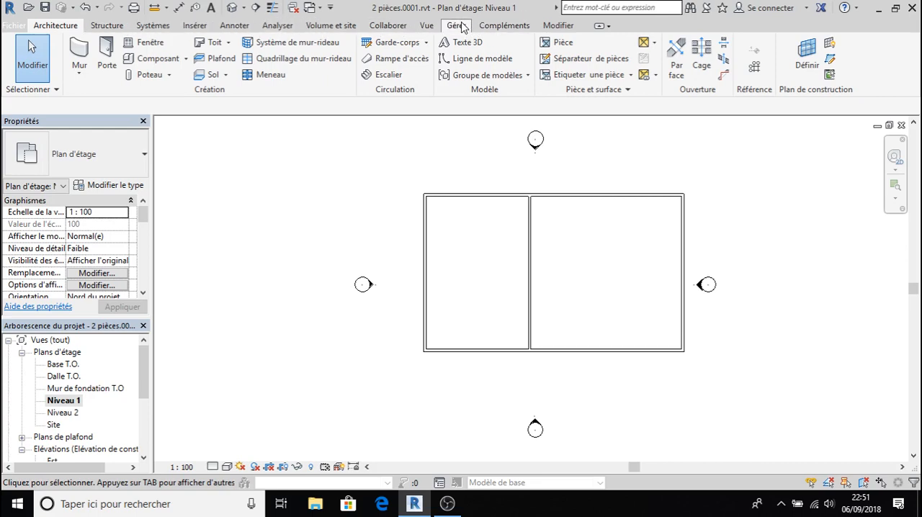
- Place an aligned dimension chain referencing wall faces (Faces du mur) across the two outer side walls and the partition, above the plan
click(234, 26)
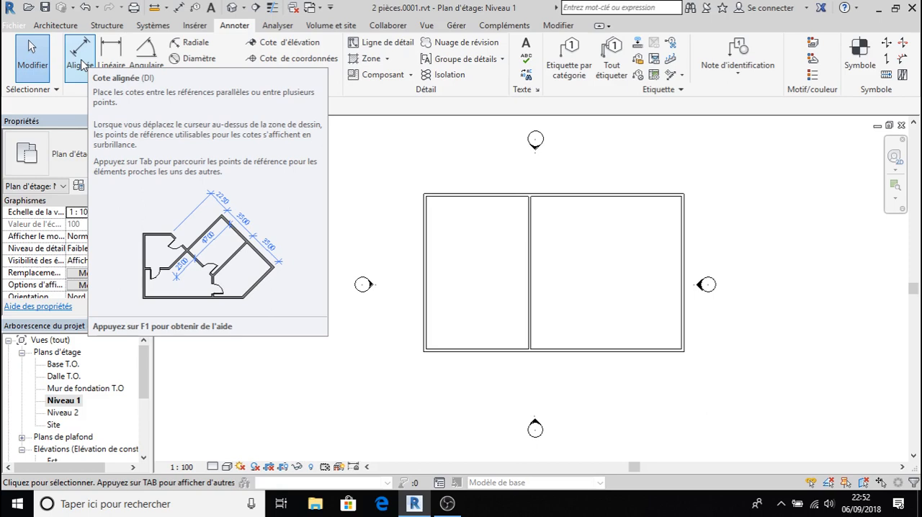
click(81, 52)
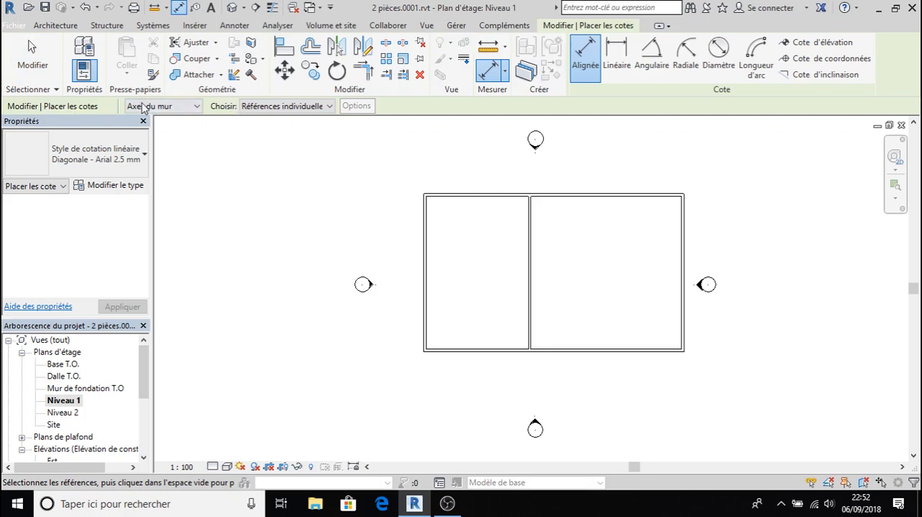
click(196, 108)
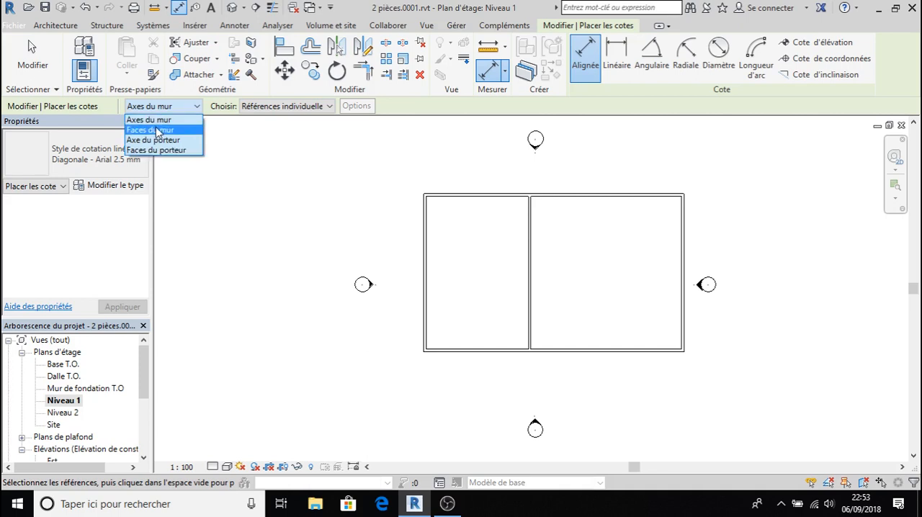
click(157, 130)
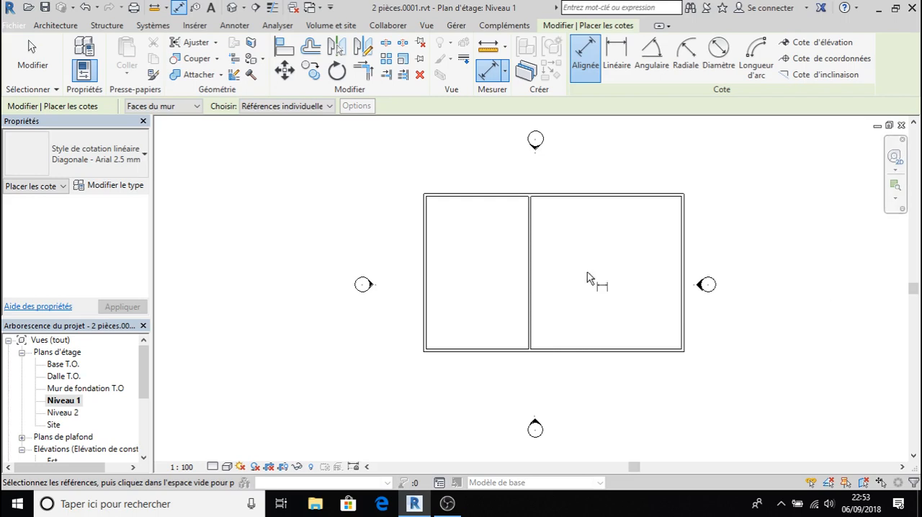
scroll(506, 249, up, 3)
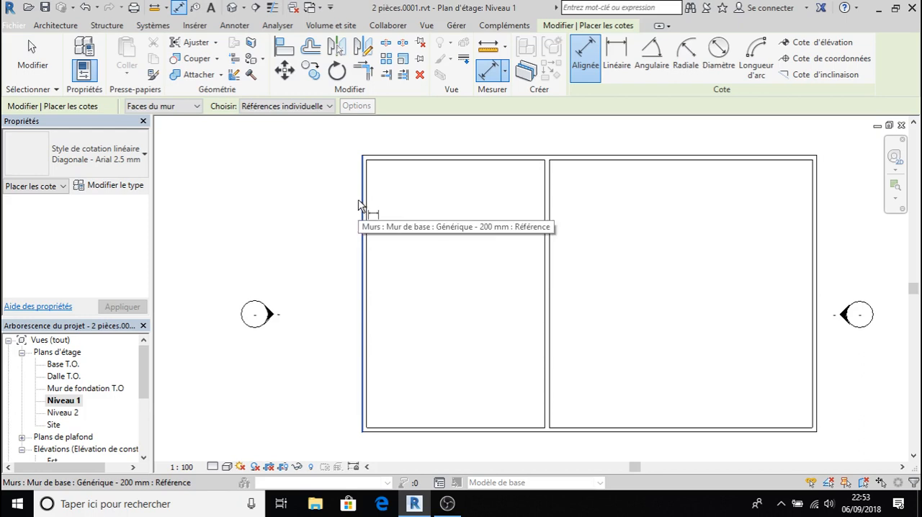
click(361, 203)
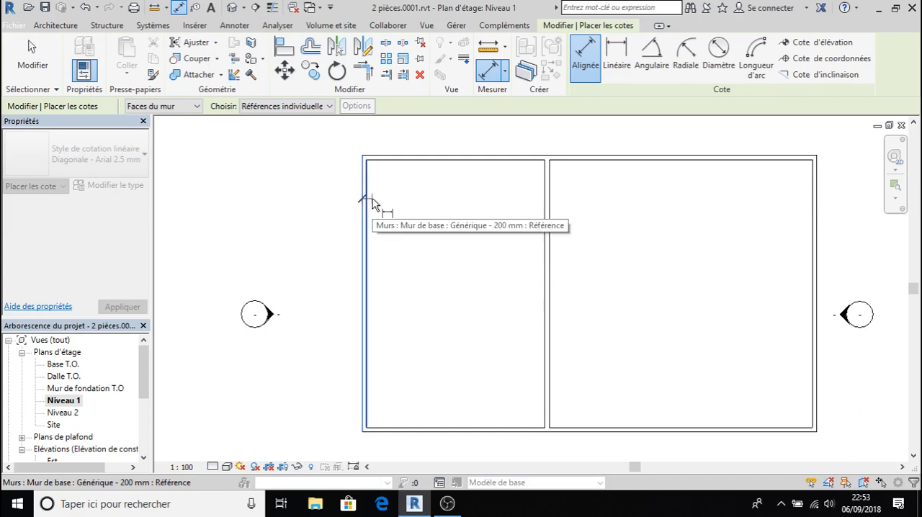
click(365, 202)
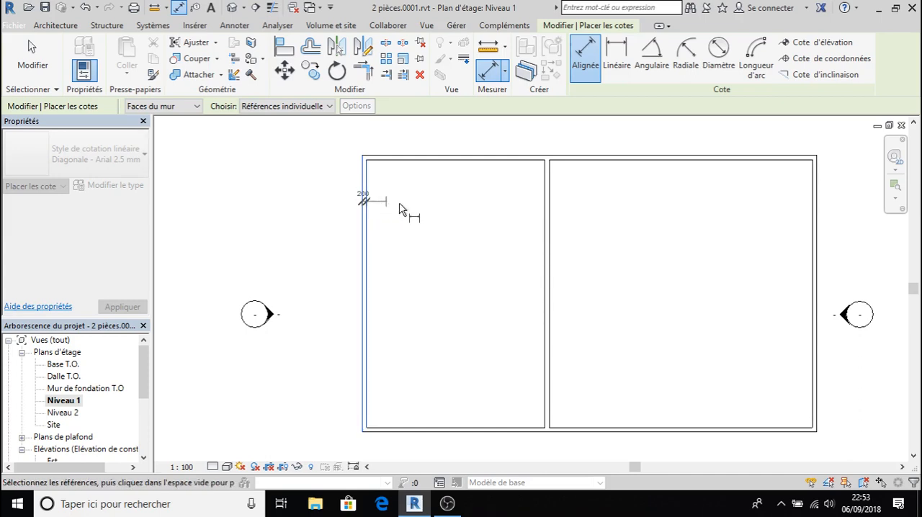
click(546, 208)
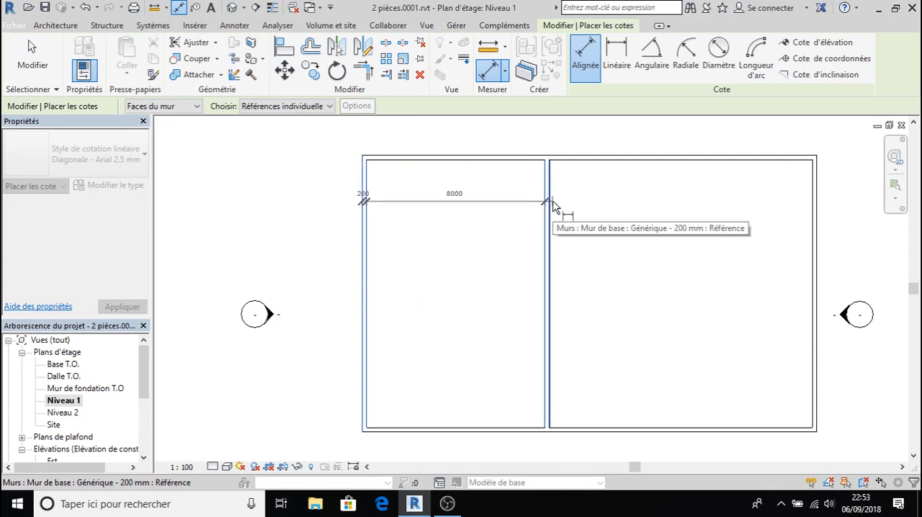
click(555, 208)
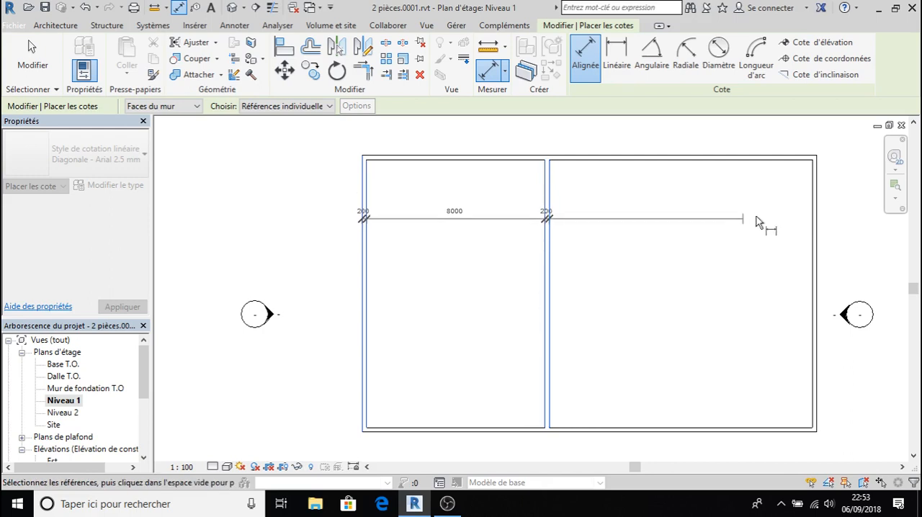
click(814, 204)
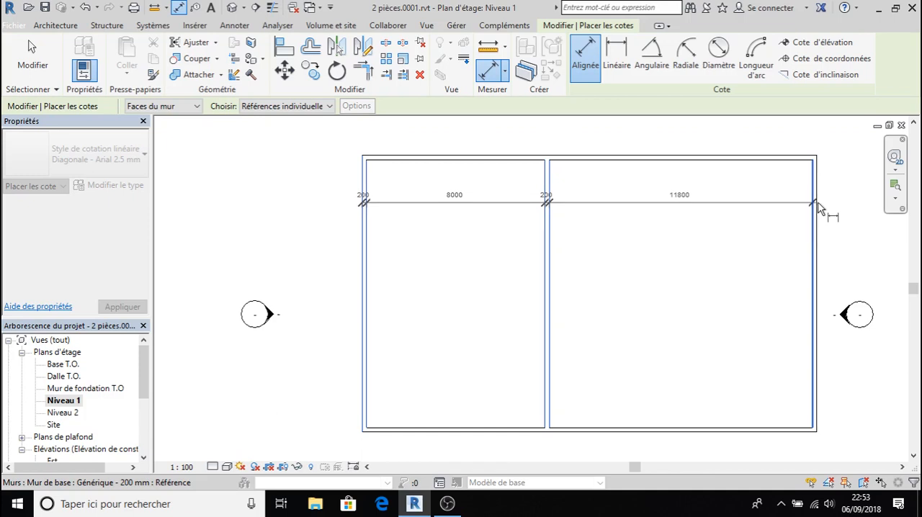
click(819, 206)
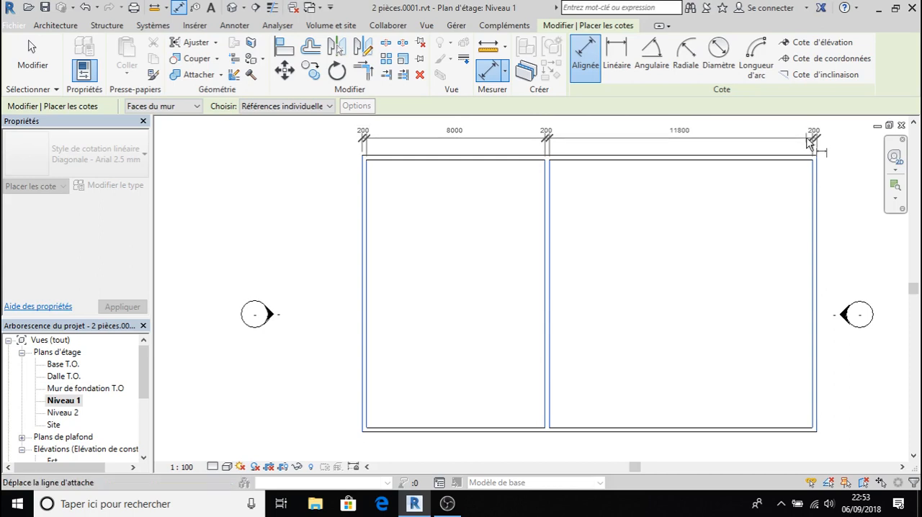
click(808, 144)
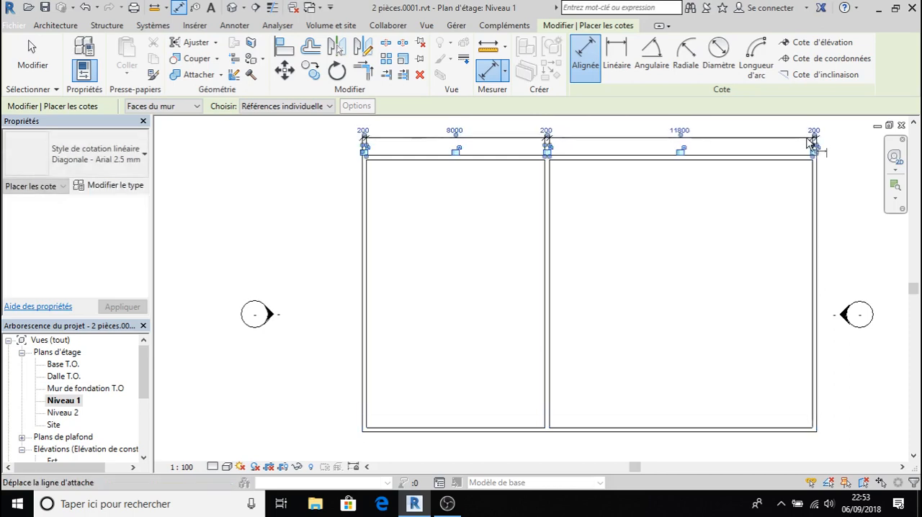
click(733, 325)
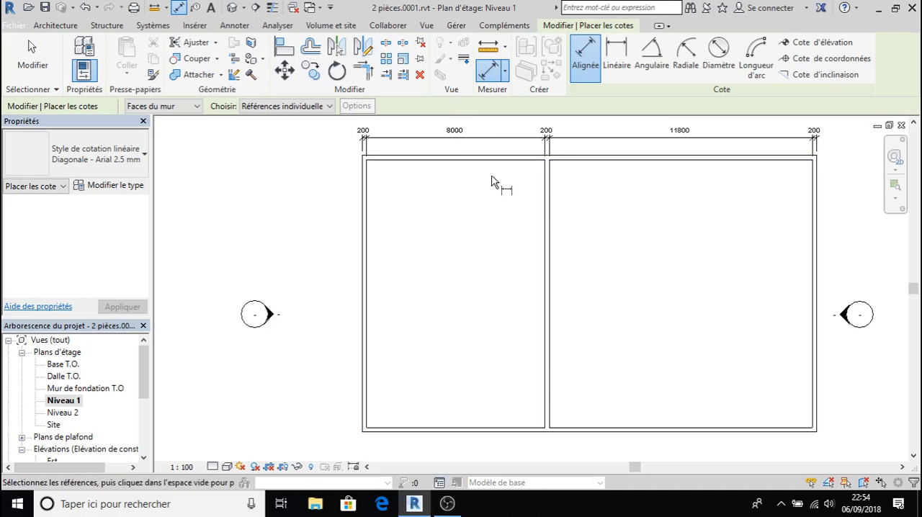
key(Escape)
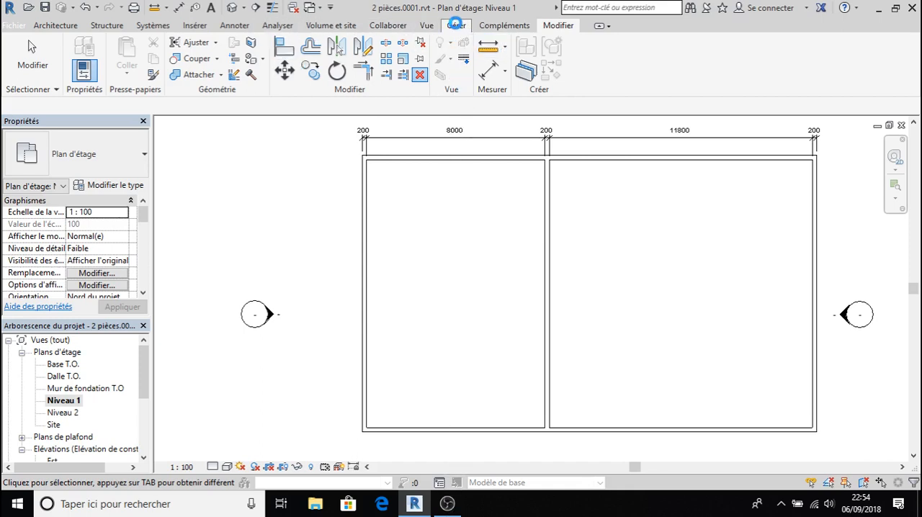
- Set the project length units to metres (Mètres) with 3 decimals and the unit symbol m
click(456, 27)
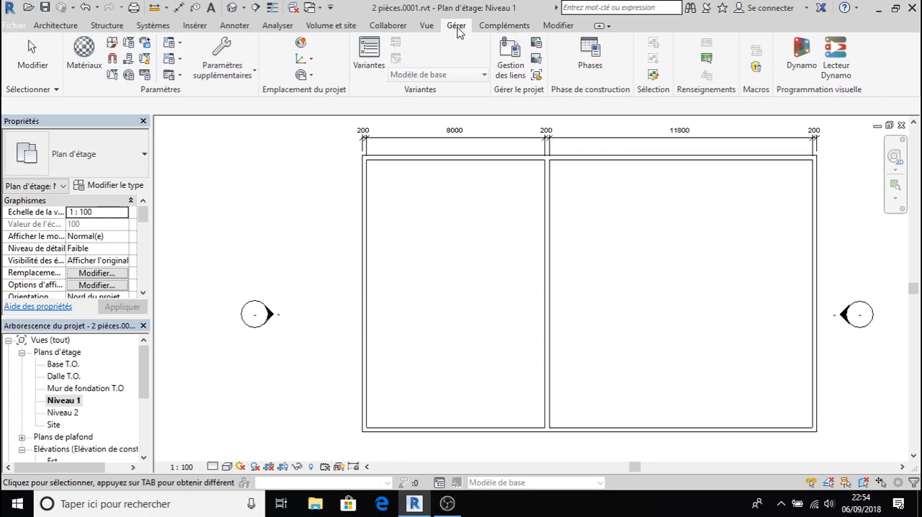
click(145, 76)
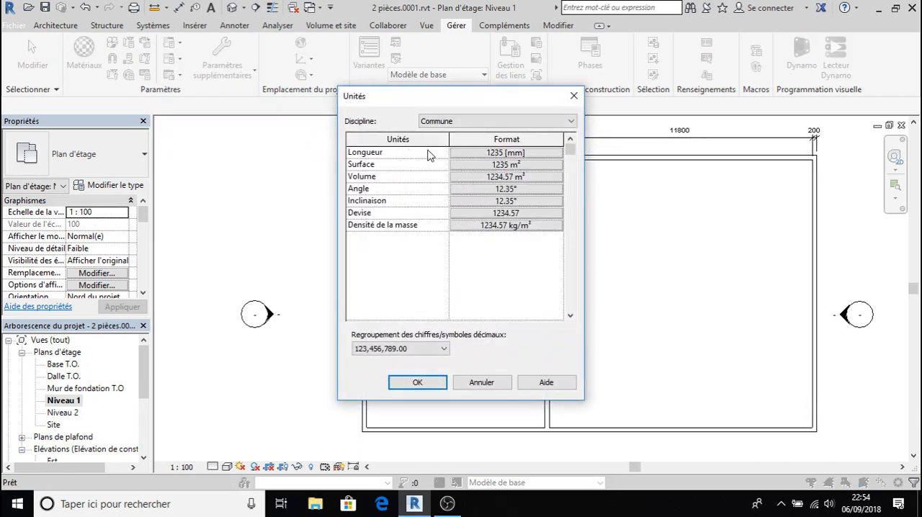
click(490, 154)
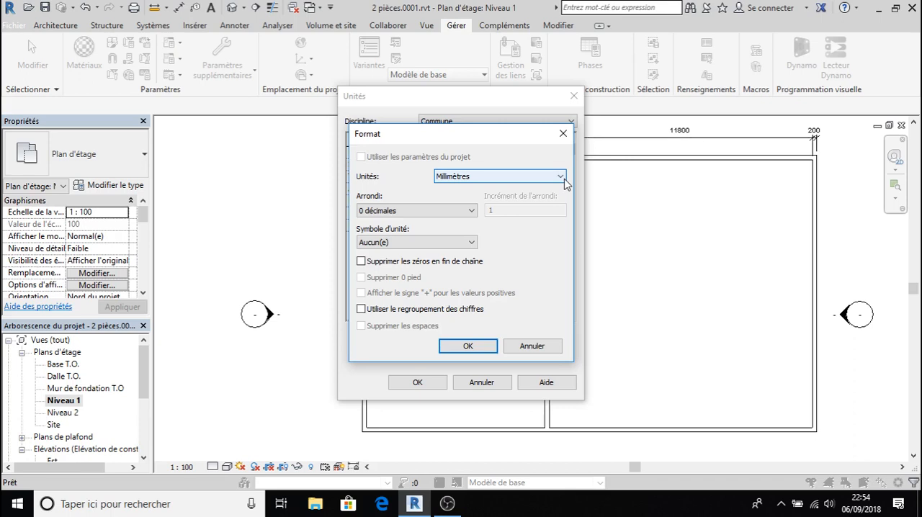
mouse_move(521, 137)
mouse_down()
mouse_move(525, 200)
mouse_move(526, 147)
mouse_up()
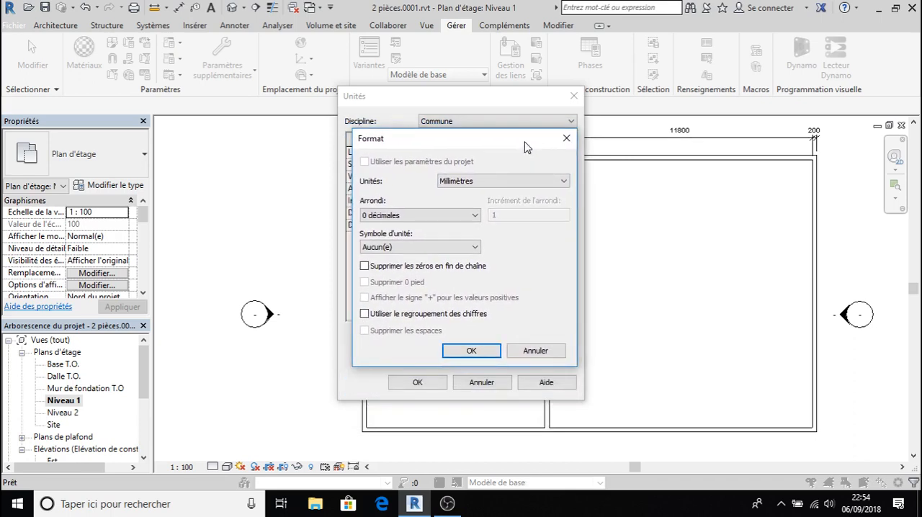
click(562, 180)
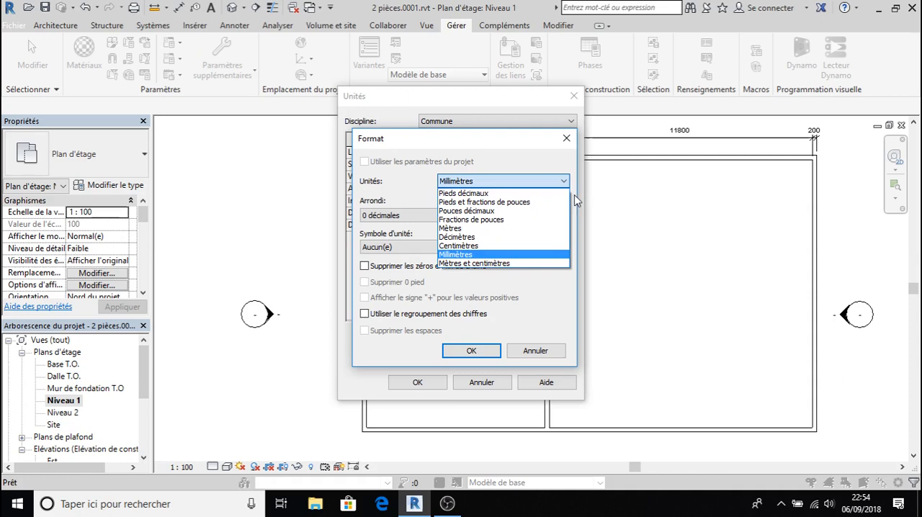
click(475, 228)
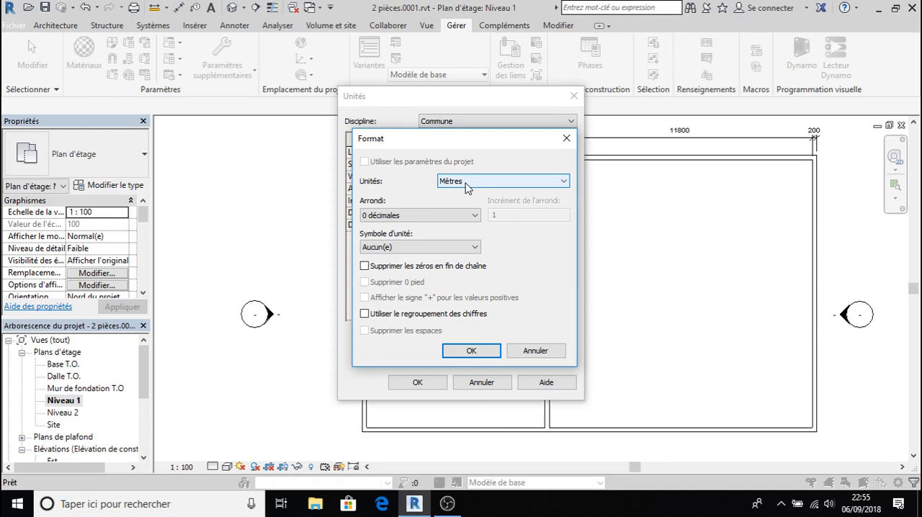
click(475, 215)
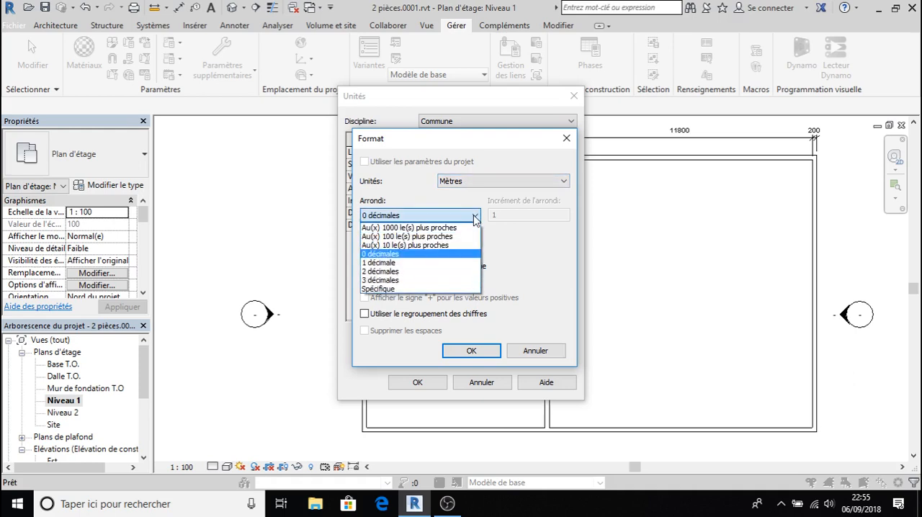
click(435, 280)
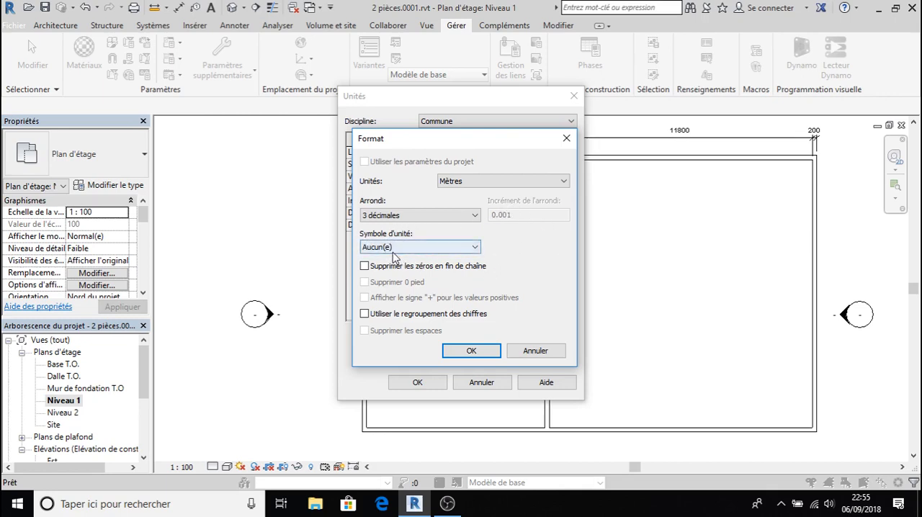
click(475, 247)
click(419, 270)
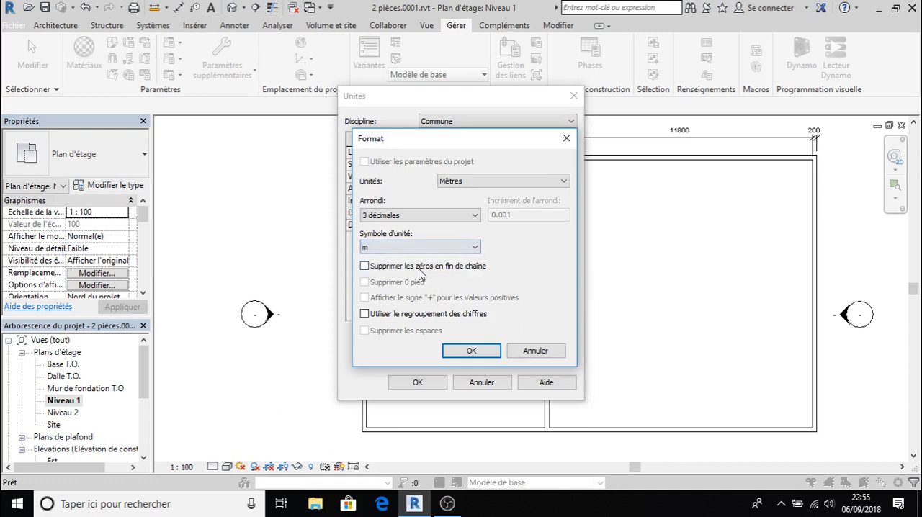
click(473, 350)
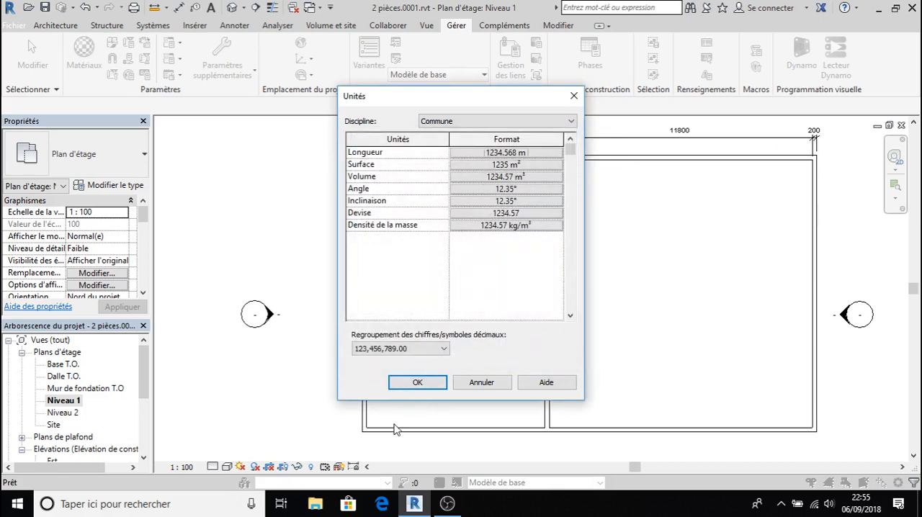
click(429, 383)
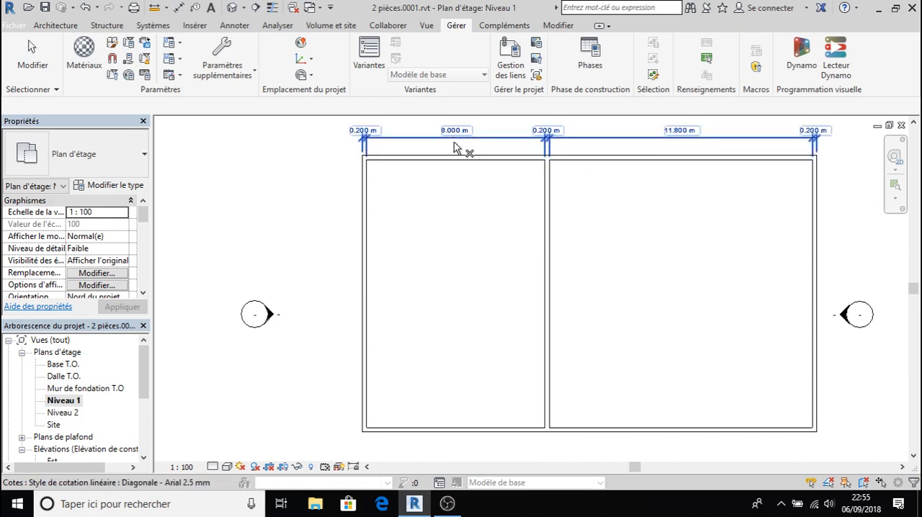
click(546, 248)
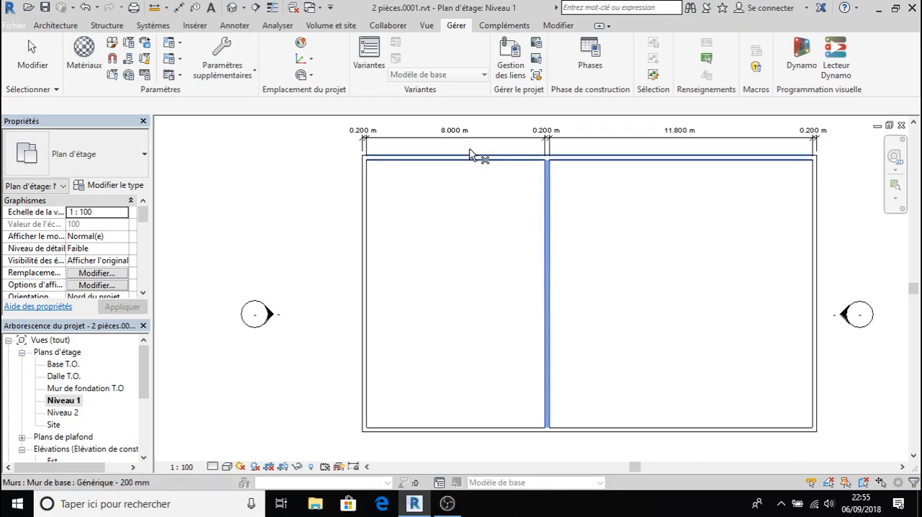
key(Escape)
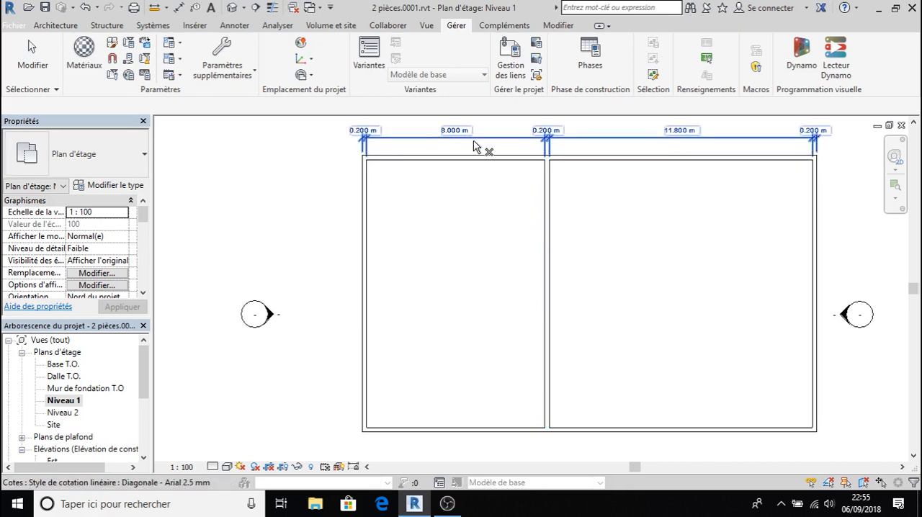
click(541, 220)
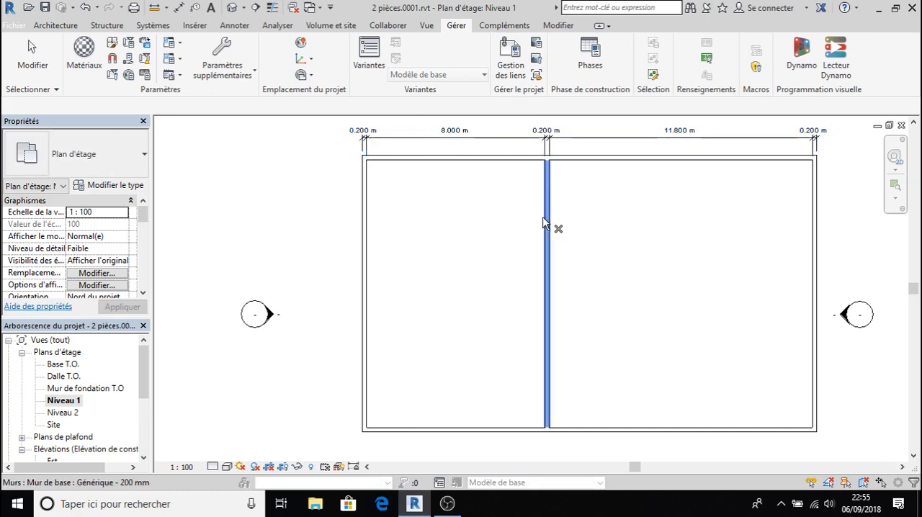
key(Escape)
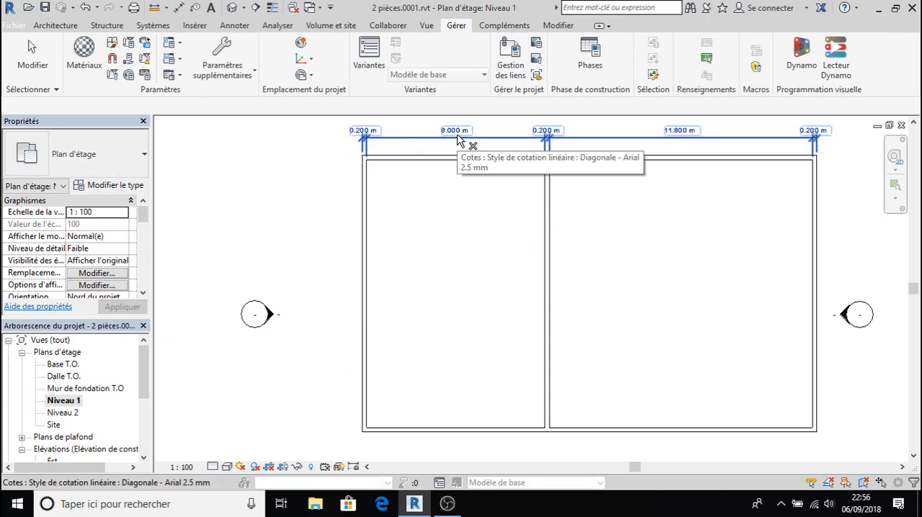
click(548, 191)
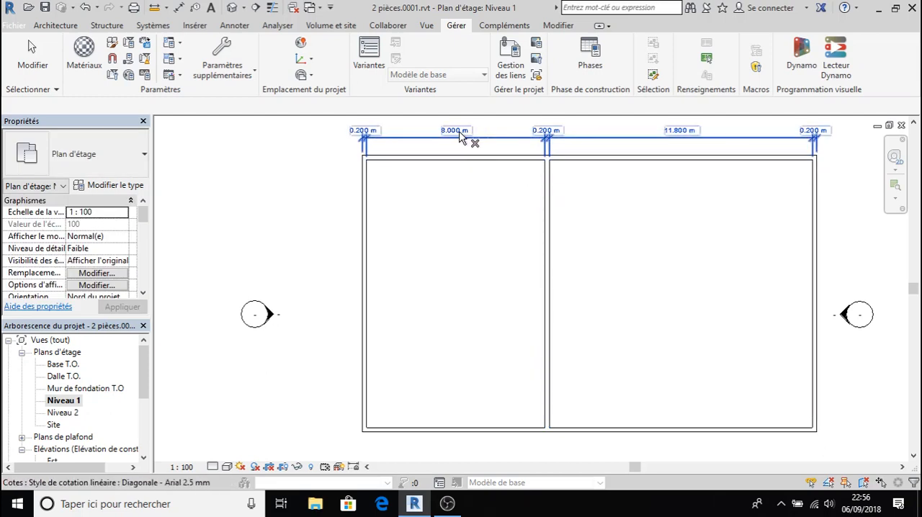
scroll(459, 137, up, 2)
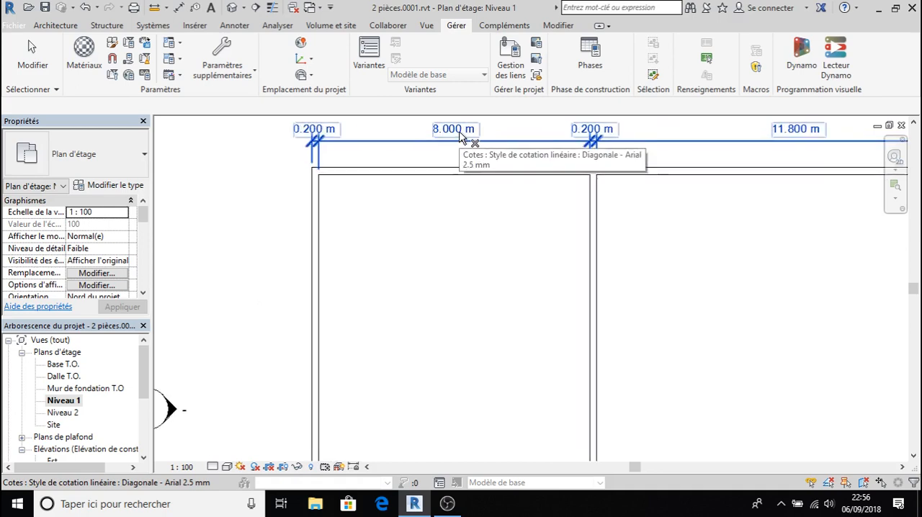
scroll(459, 137, up, 1)
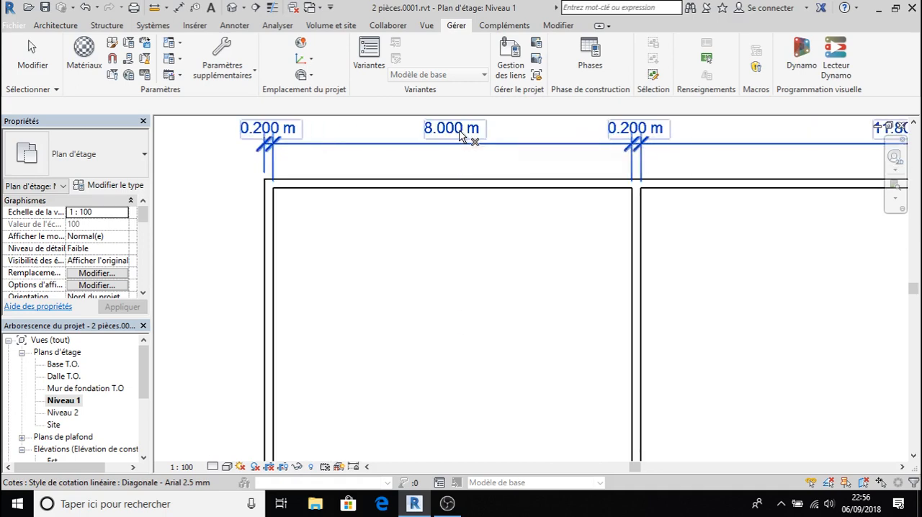
right_click(459, 131)
click(343, 348)
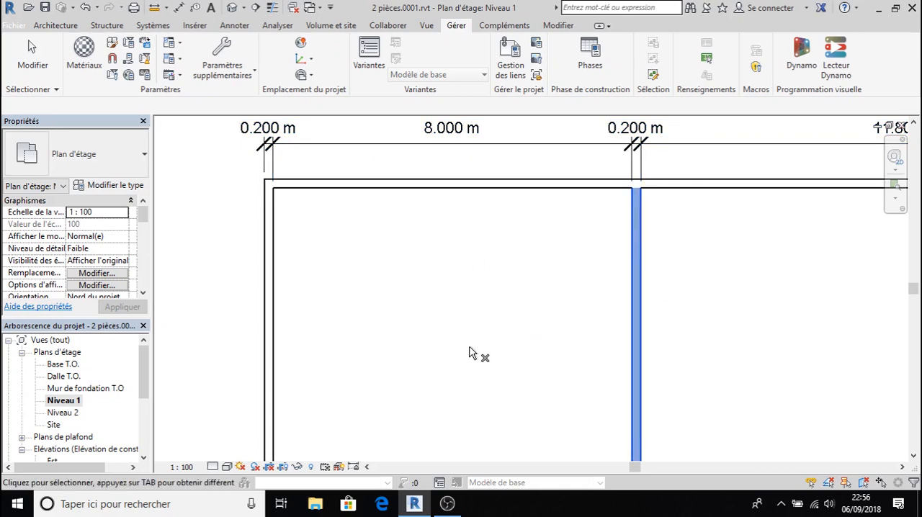
key(Escape)
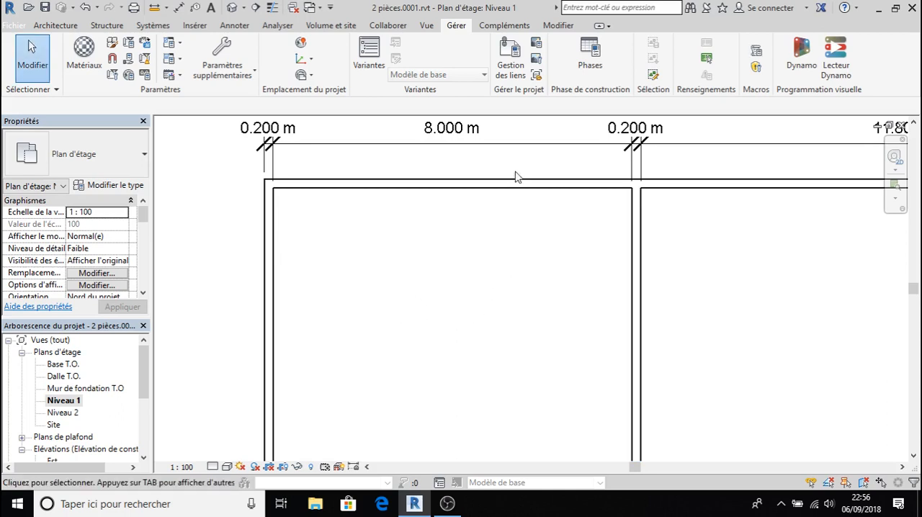
- Set the distance between the partition wall and the outer wall of the smaller room to 6 m
click(447, 138)
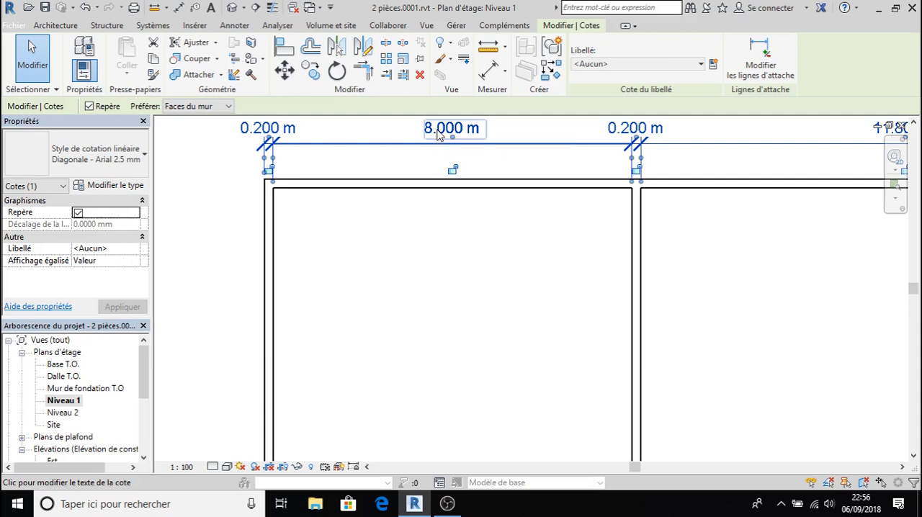
click(638, 316)
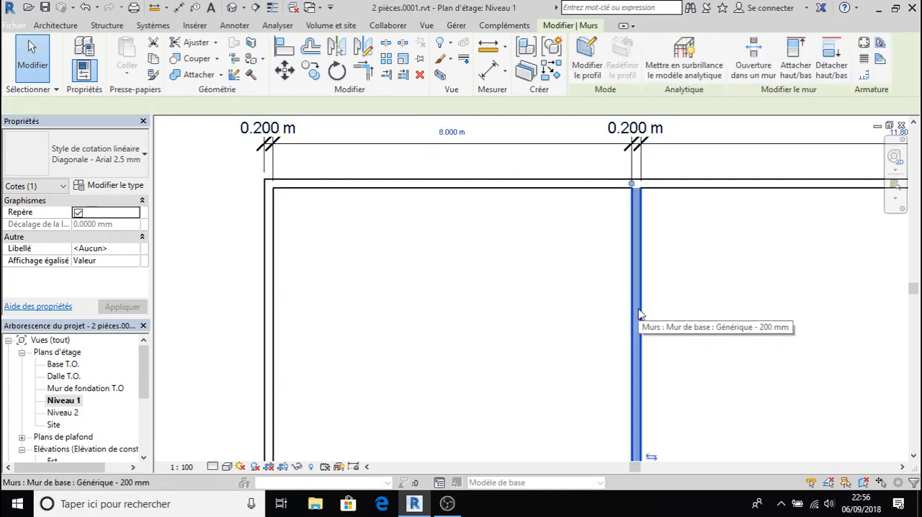
click(460, 134)
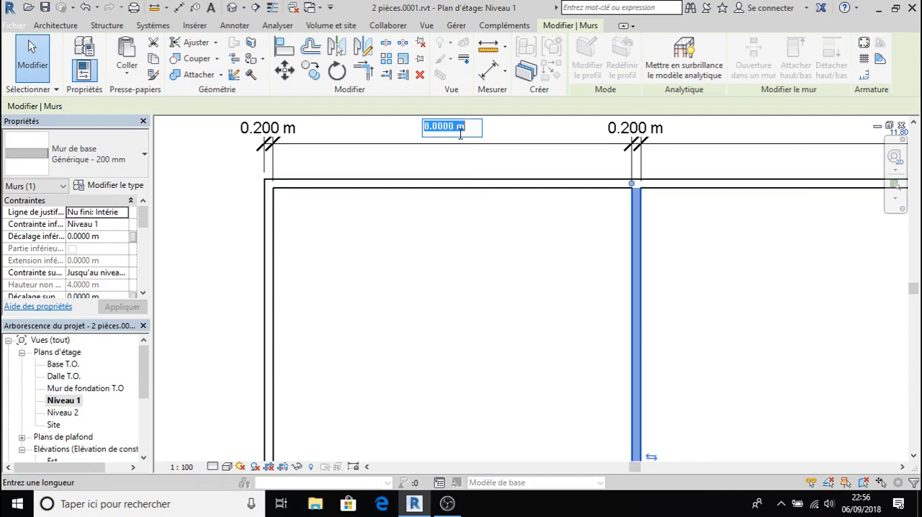
text(6)
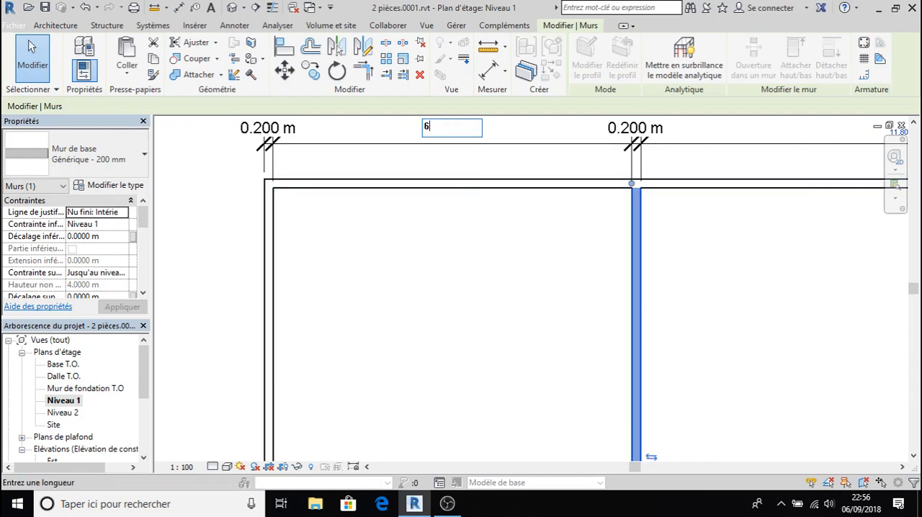
key(Return)
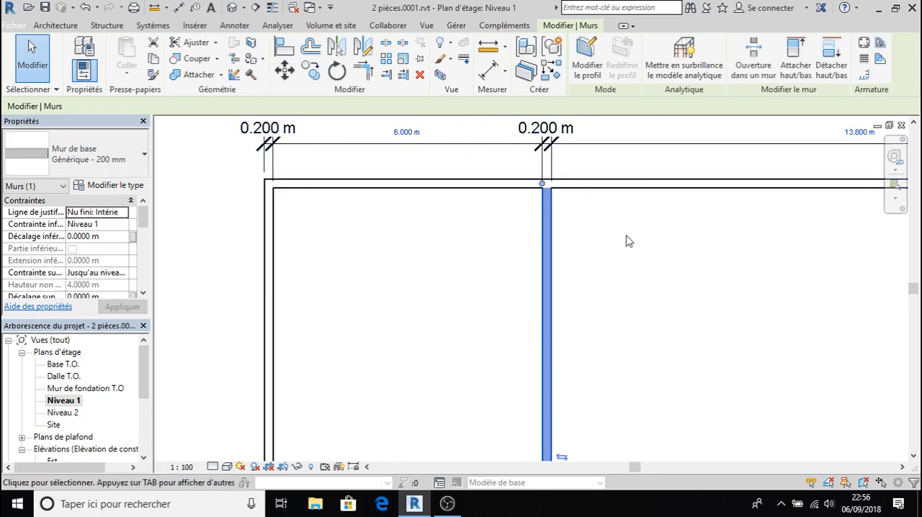
scroll(627, 242, down, 2)
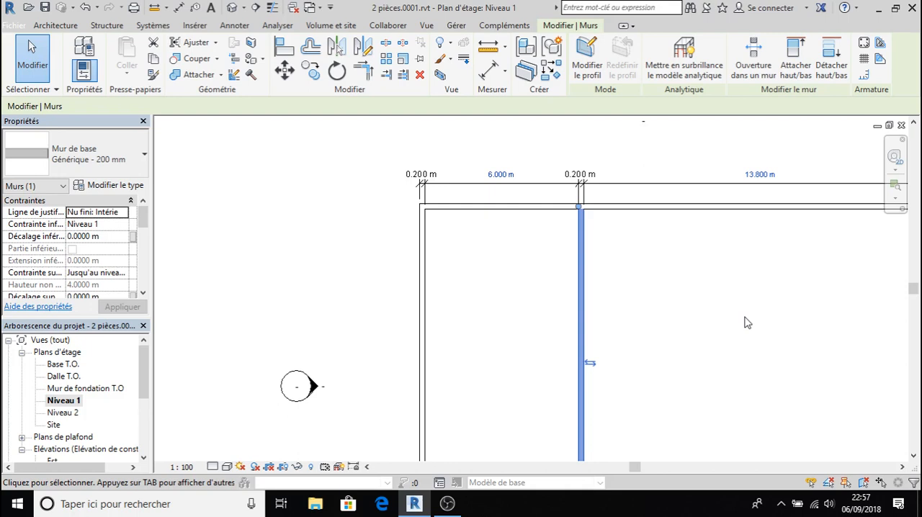
scroll(749, 320, down, 3)
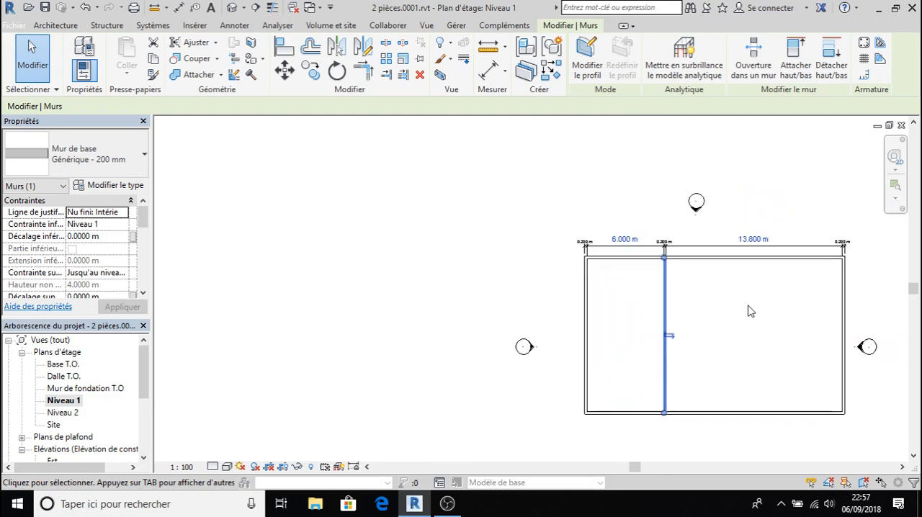
scroll(748, 310, up, 2)
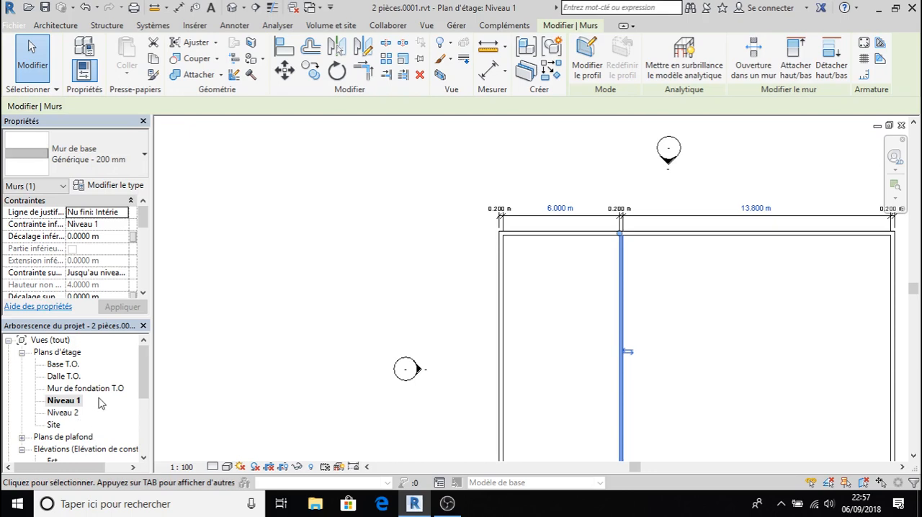
- Move the partition wall freehand toward the larger room, to about 7.9 m from the smaller room's outer wall
scroll(101, 400, down, 1)
scroll(102, 392, down, 2)
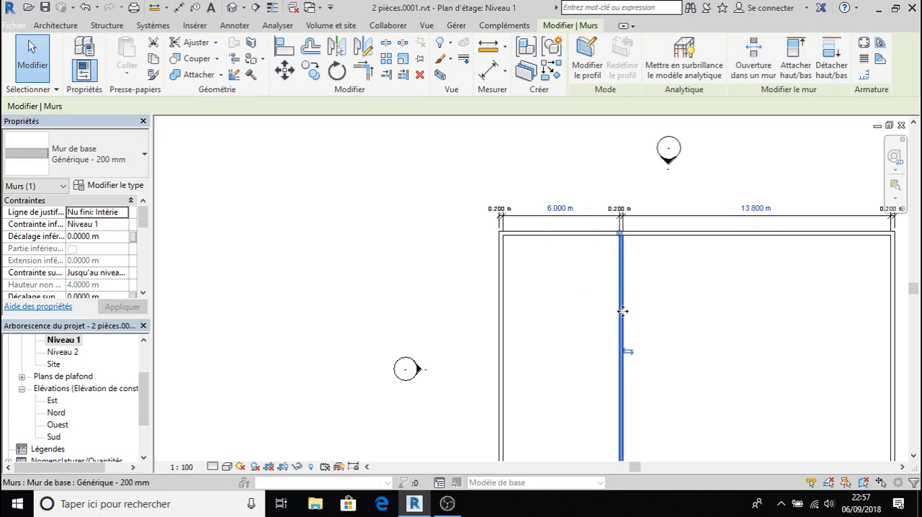
drag(620, 312, 656, 339)
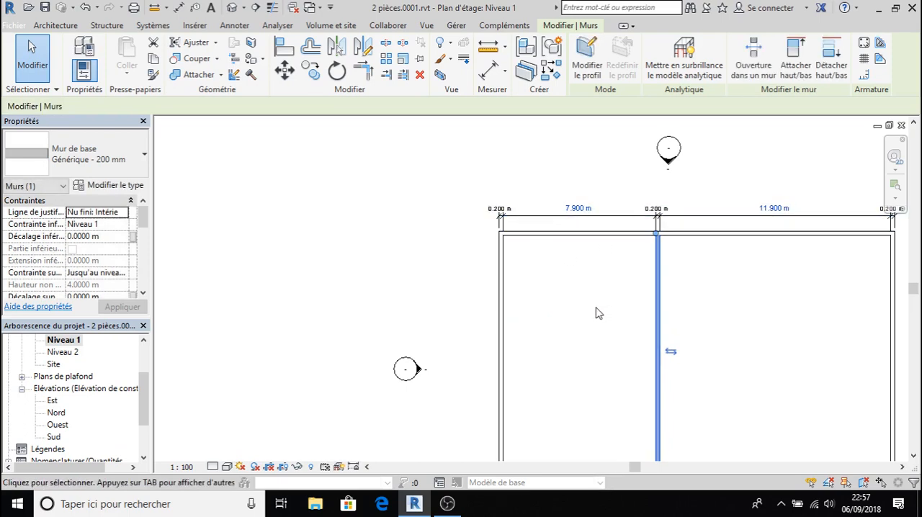
- Open the Est elevation view and select the wall between Niveau 1 and Niveau 2
double_click(52, 400)
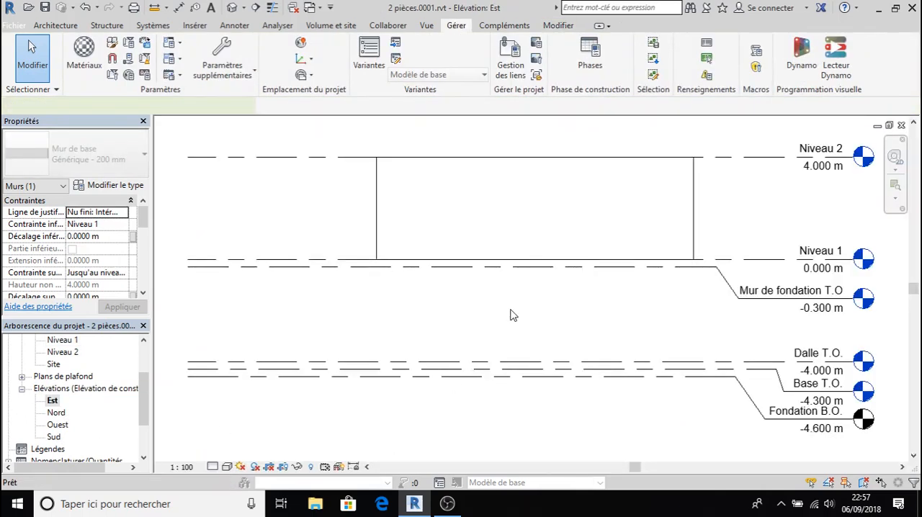
click(611, 262)
middle_drag(582, 339, 592, 288)
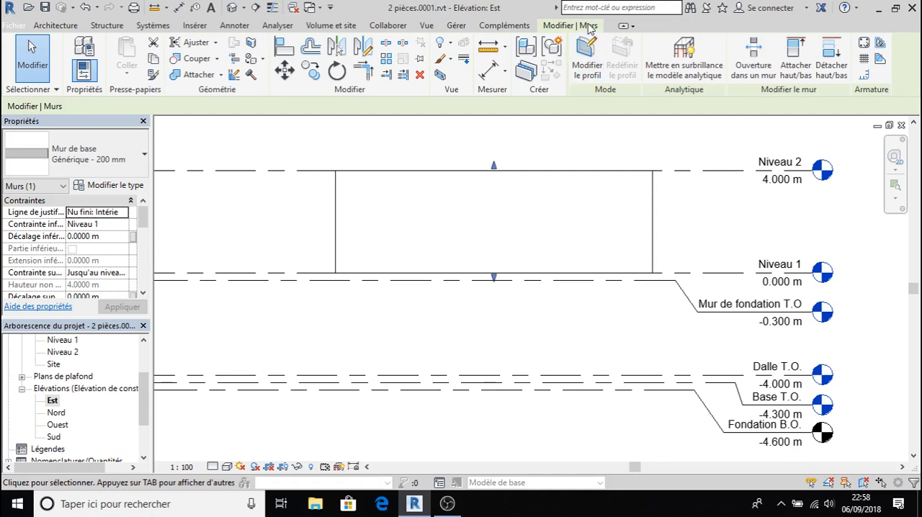
key(u)
key(n)
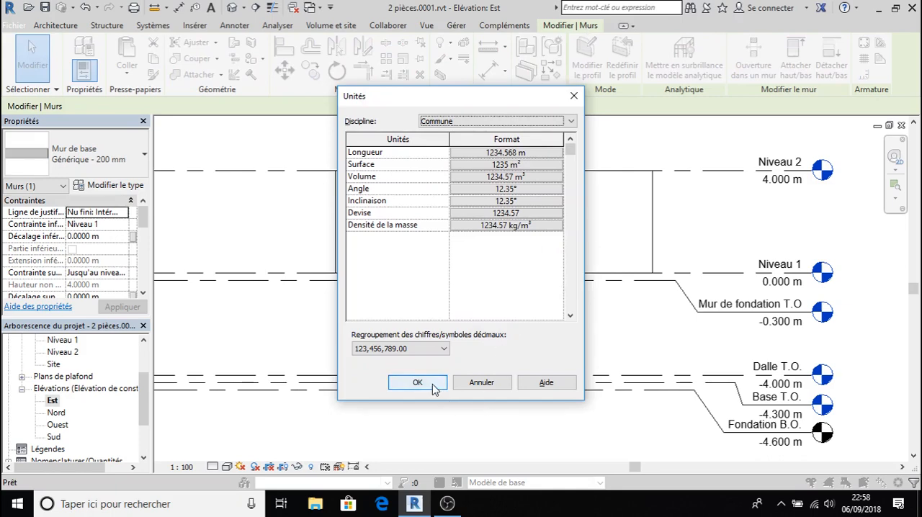
click(426, 386)
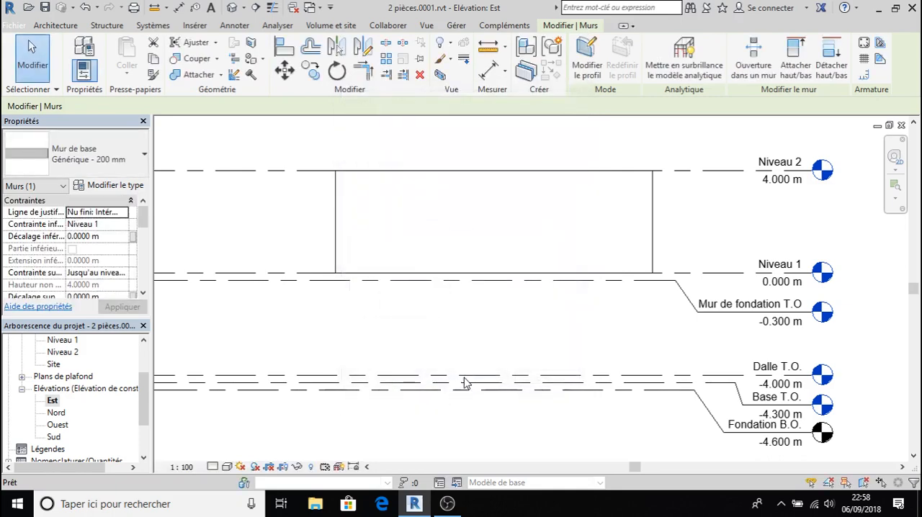
key(Escape)
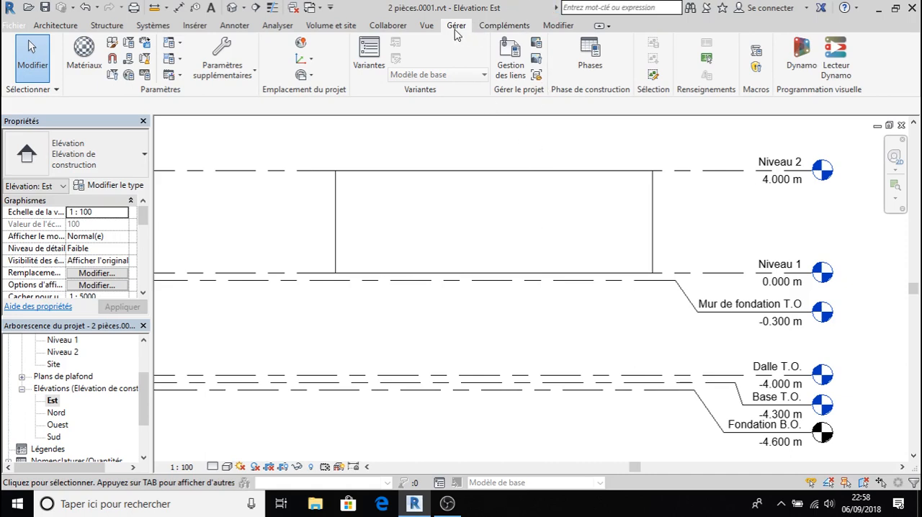
- Set the project length units to millimetres (Millimètres) with the unit symbol mm
click(144, 75)
click(505, 152)
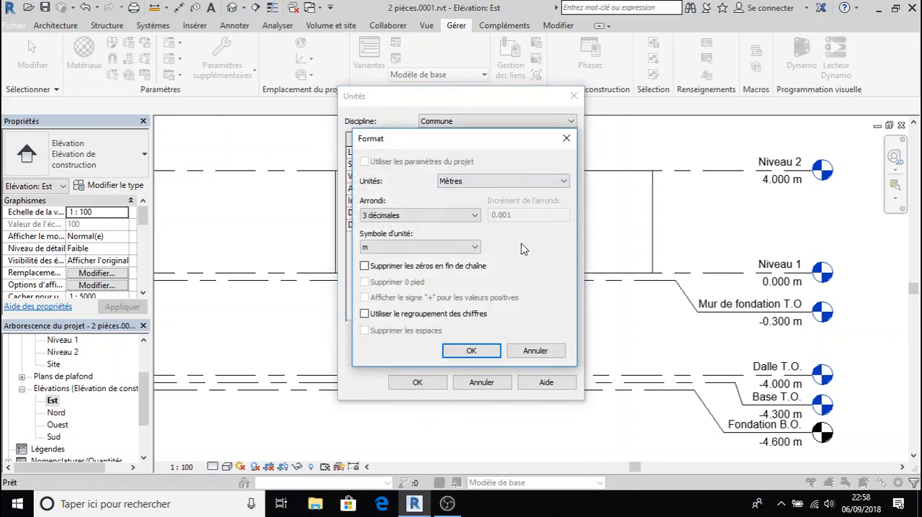
click(563, 181)
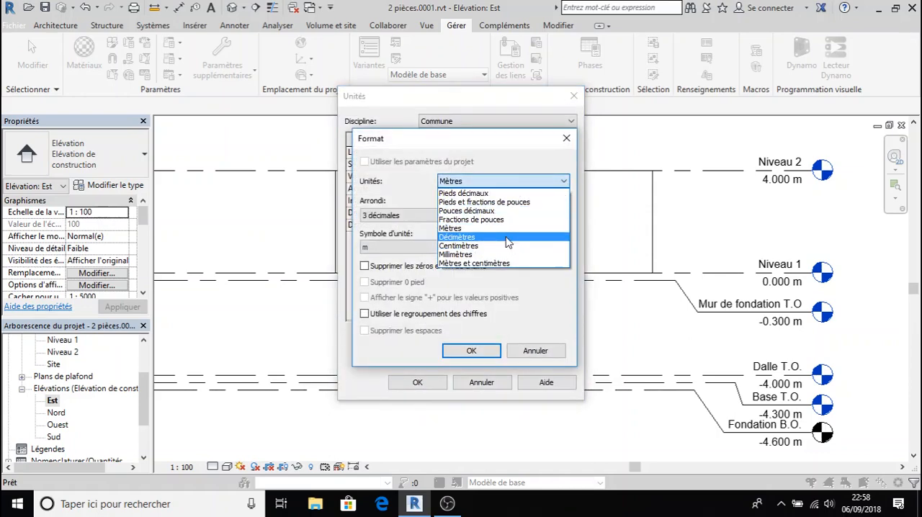
click(491, 255)
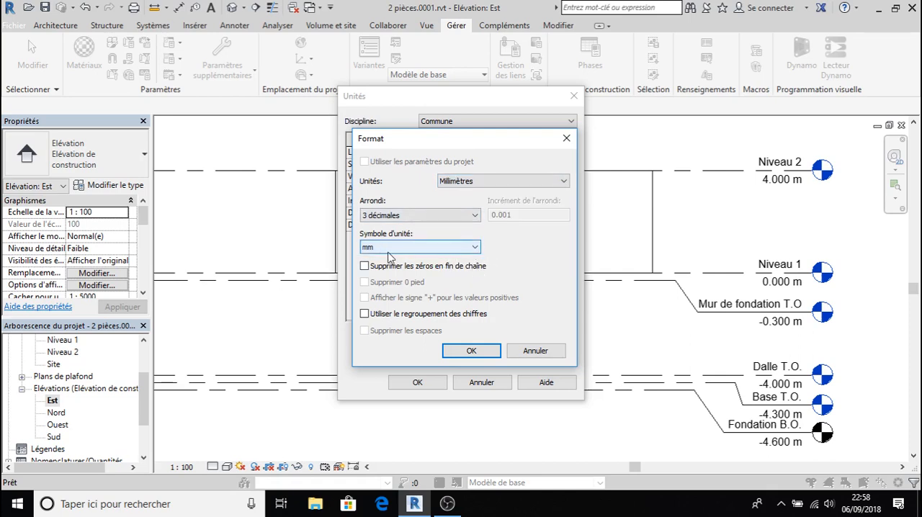
click(467, 351)
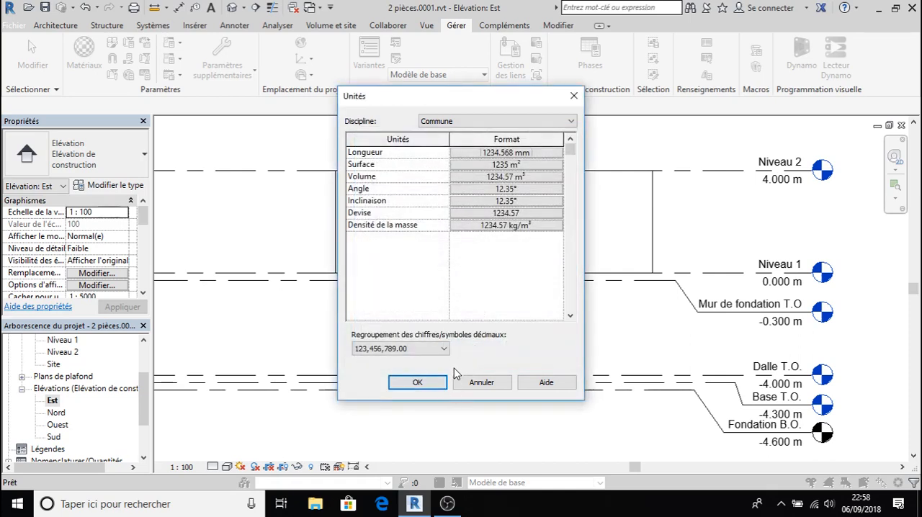
click(418, 383)
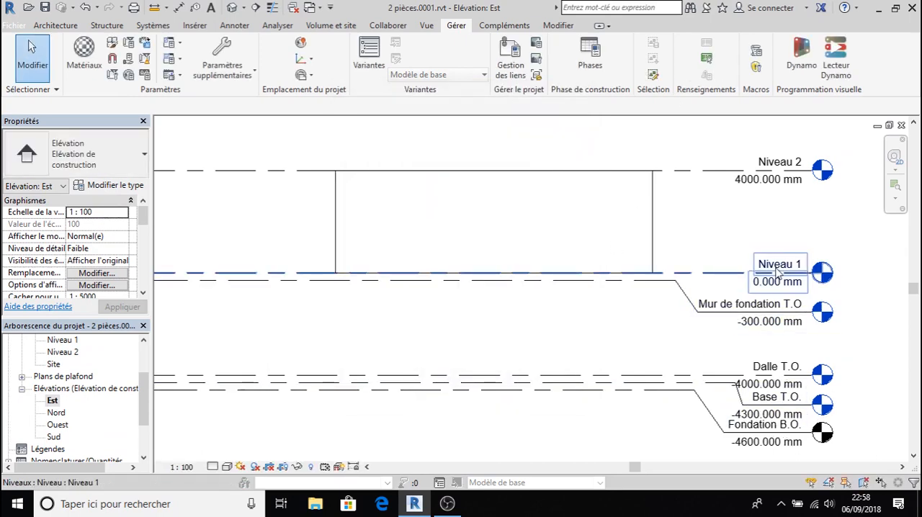
right_click(767, 195)
click(684, 218)
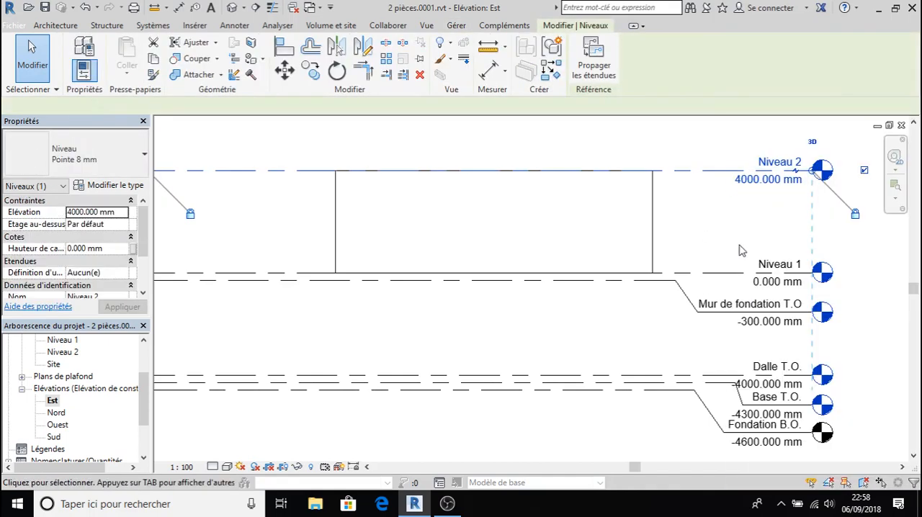
middle_drag(585, 299, 557, 400)
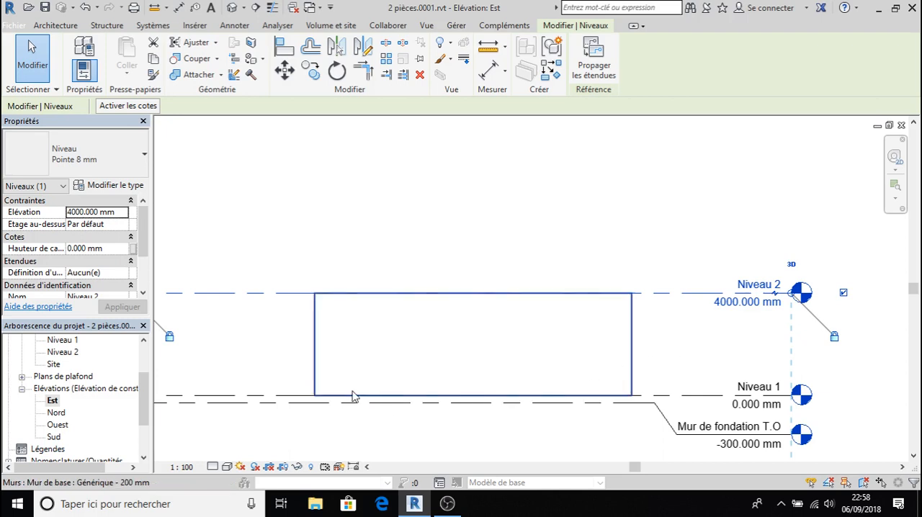
middle_drag(381, 405, 416, 366)
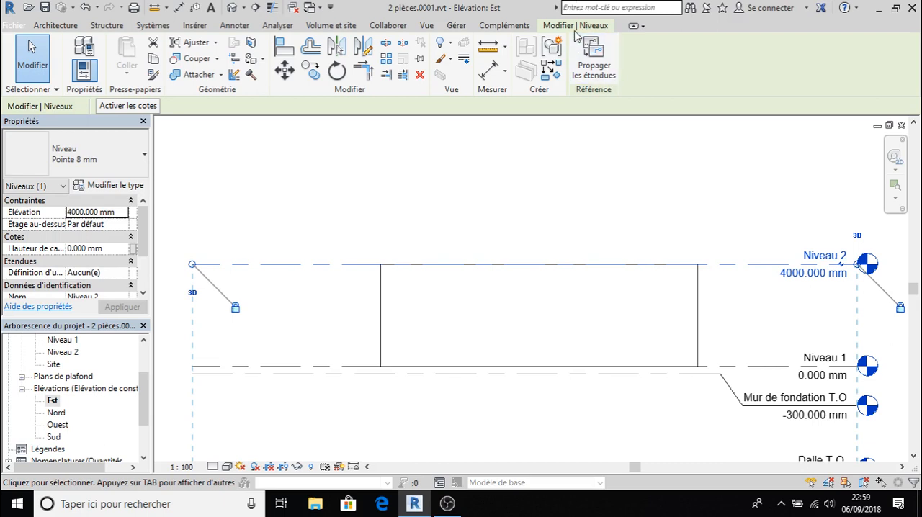
key(Escape)
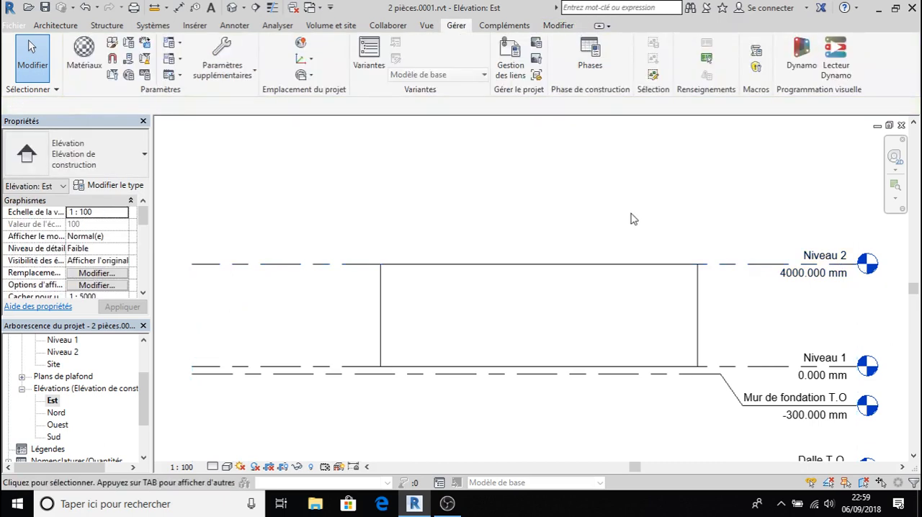
- Draw a new level 4000 mm above Niveau 2 and align both its ends with the existing levels
click(56, 26)
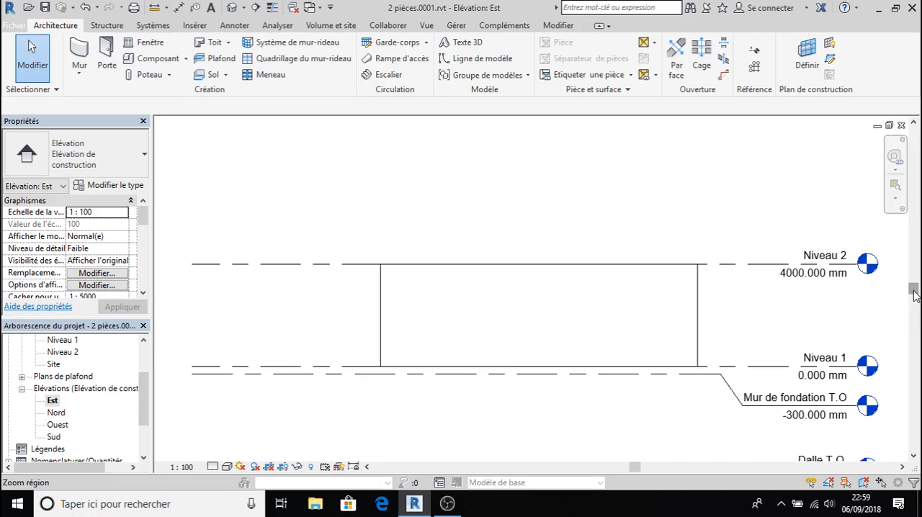
drag(913, 292, 915, 328)
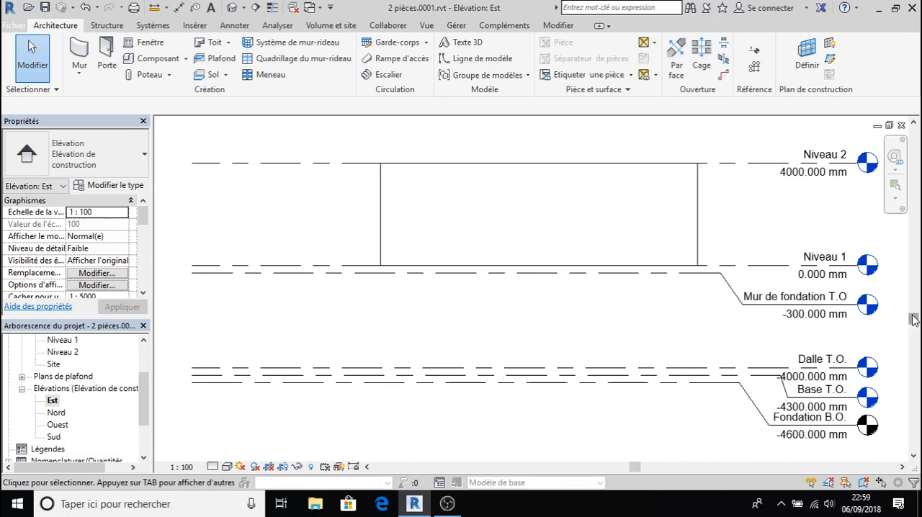
mouse_move(916, 319)
mouse_down()
mouse_move(919, 292)
mouse_move(920, 324)
mouse_move(913, 319)
mouse_up()
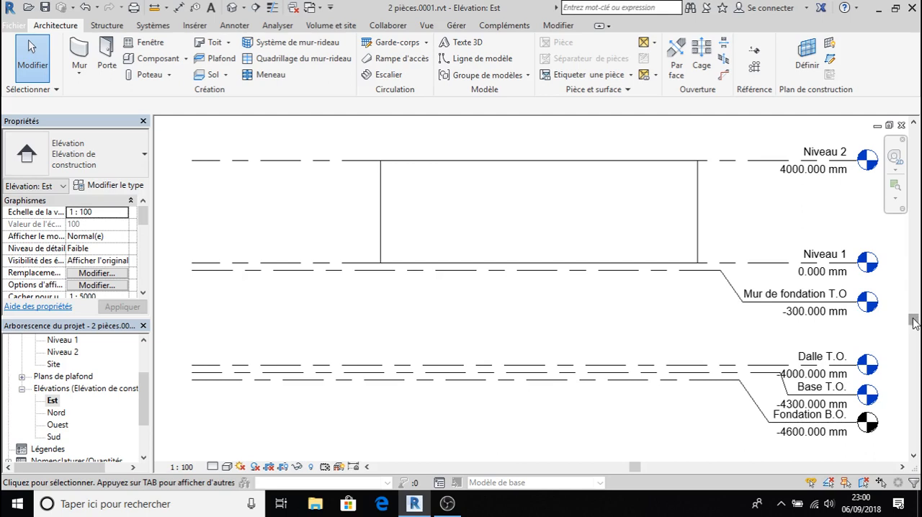
drag(913, 321, 914, 260)
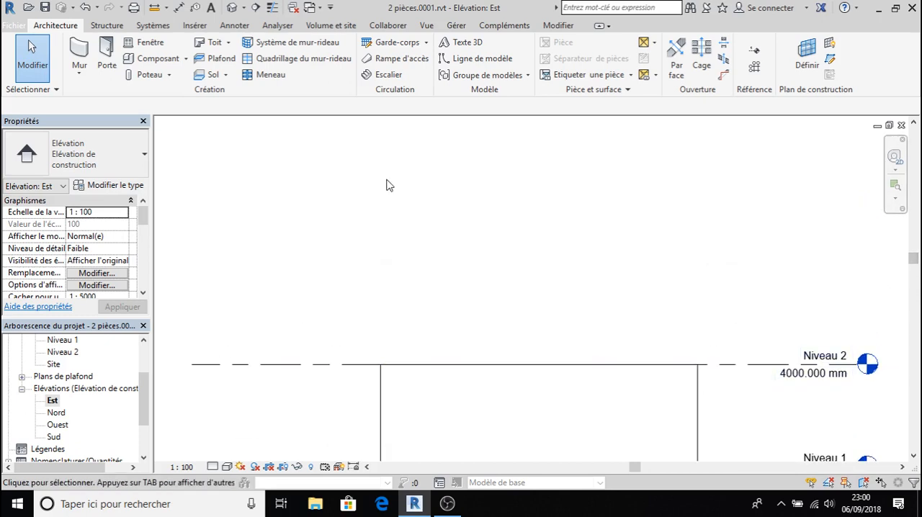
click(757, 55)
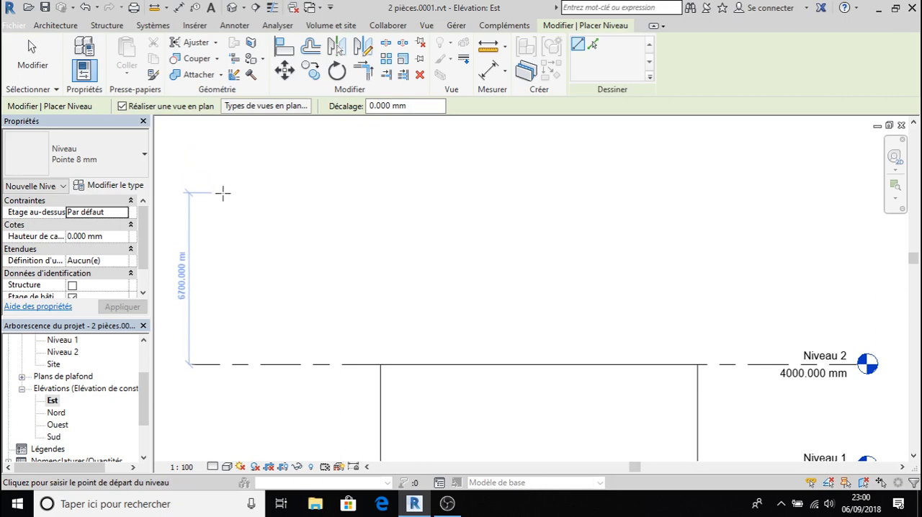
text(4000)
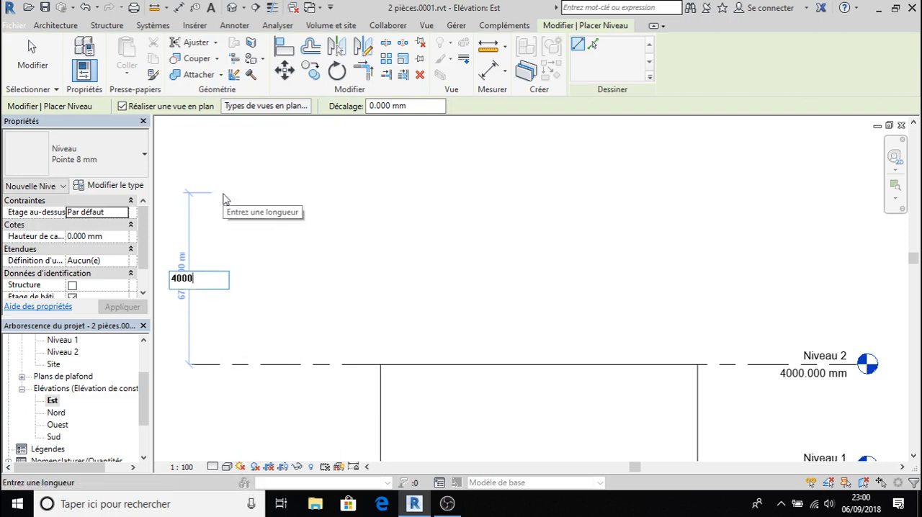
key(Return)
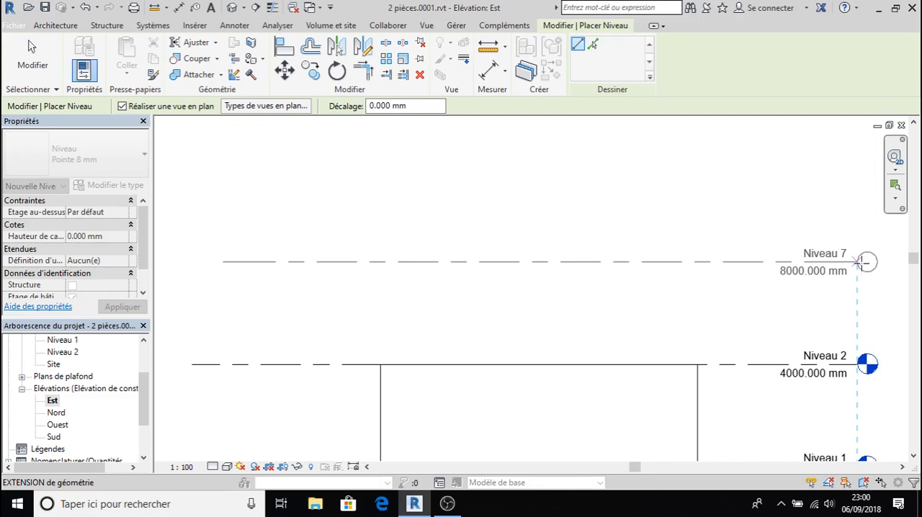
click(859, 261)
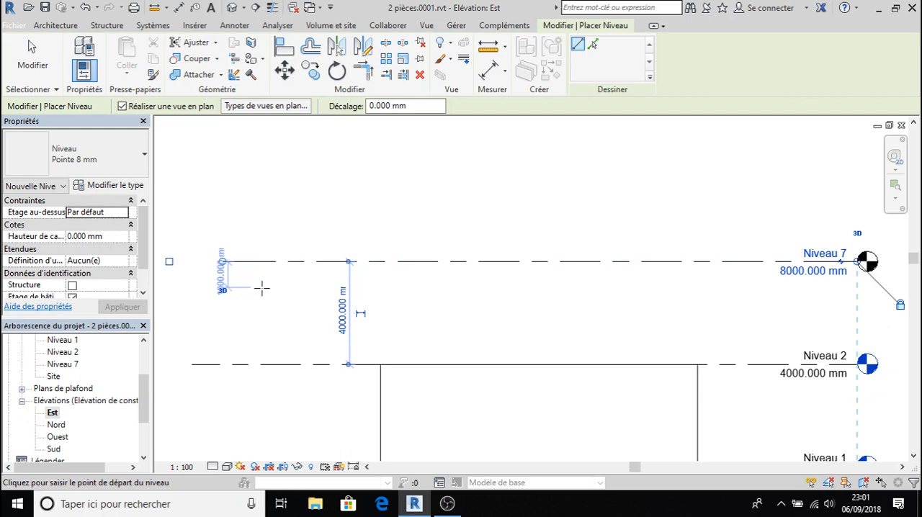
key(Escape)
key(Escape)
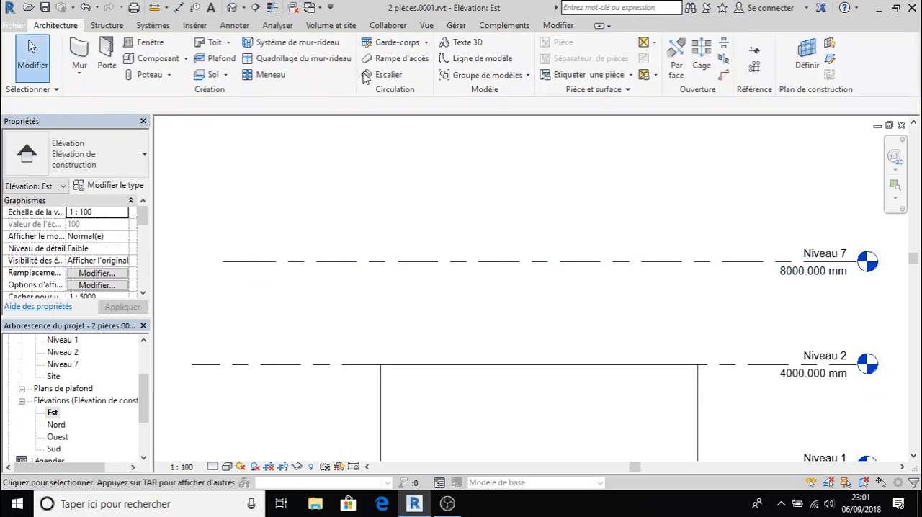
click(262, 262)
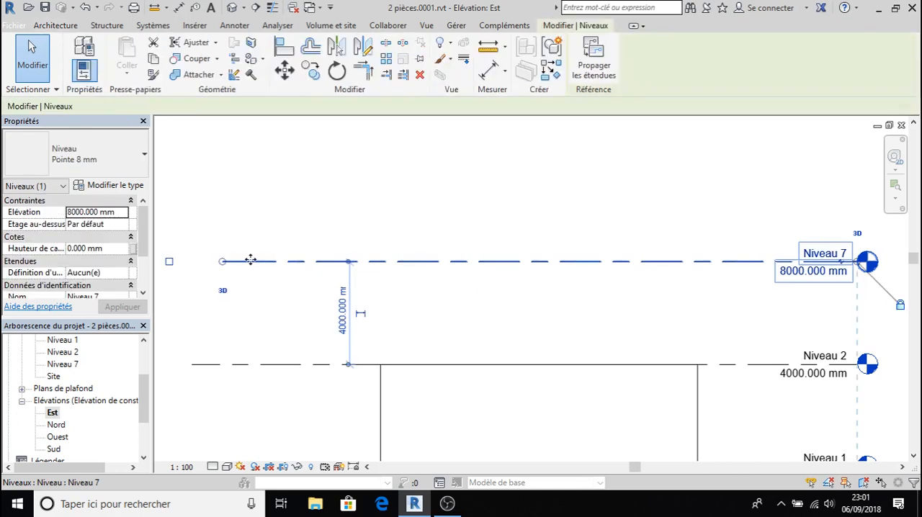
drag(222, 262, 192, 262)
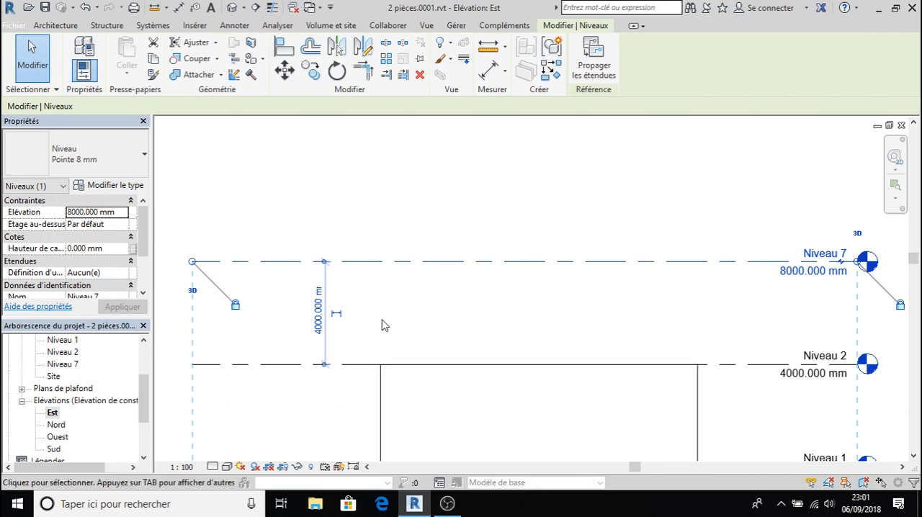
- Set the distance between Niveau 2 and the level above it to 2000 mm
click(319, 336)
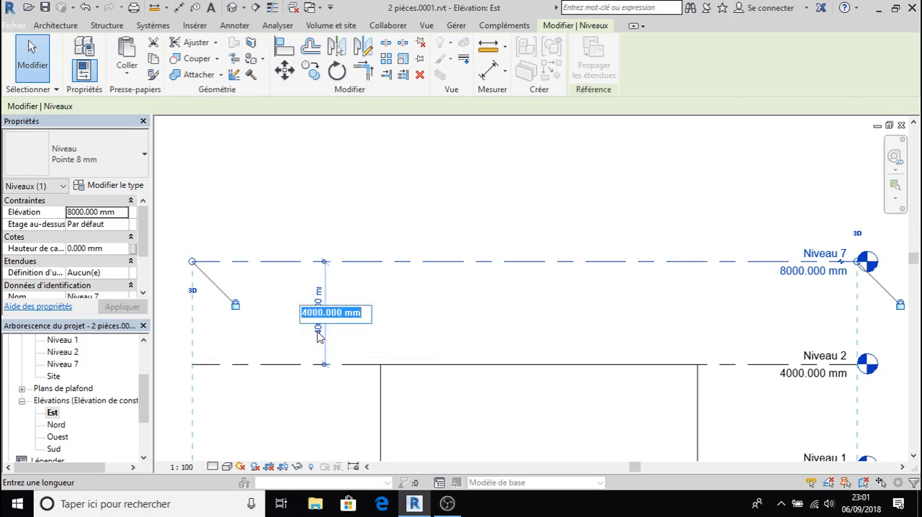
text(2000)
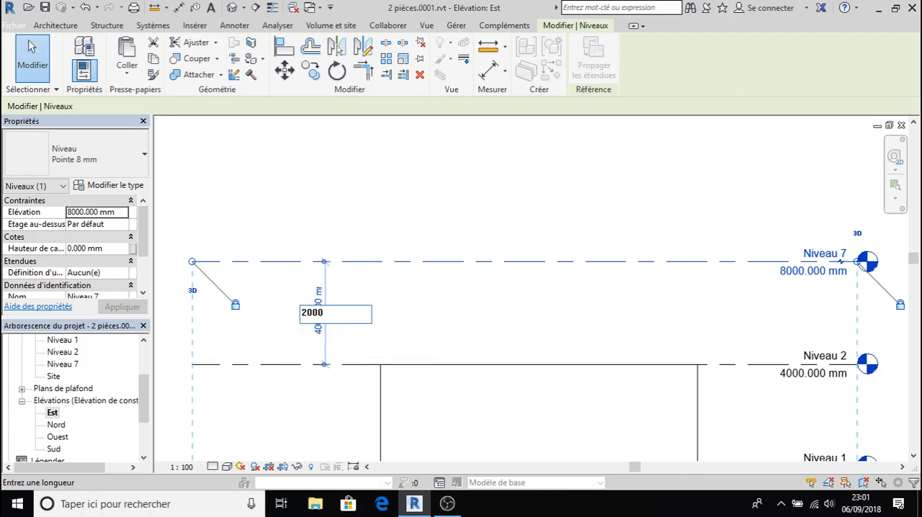
key(Return)
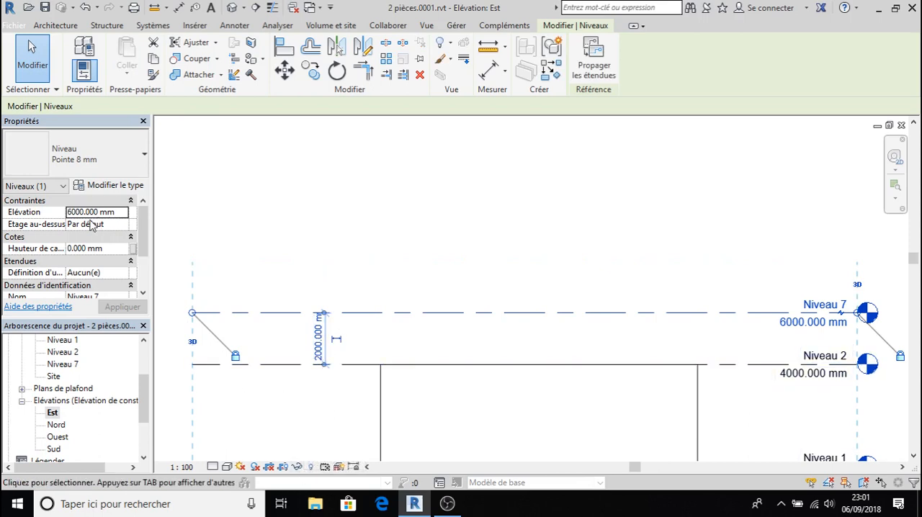
click(257, 214)
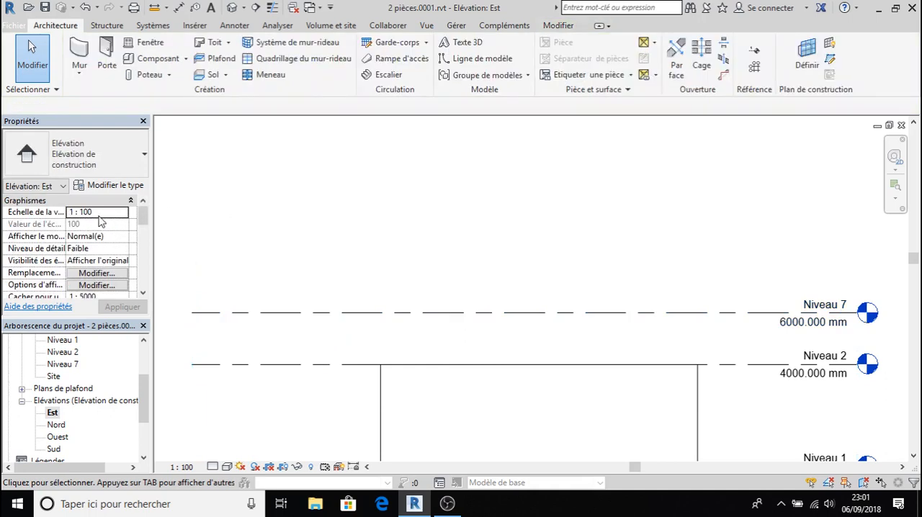
- Select the Niveau 7 level and set its elevation property to 7000 mm
click(365, 314)
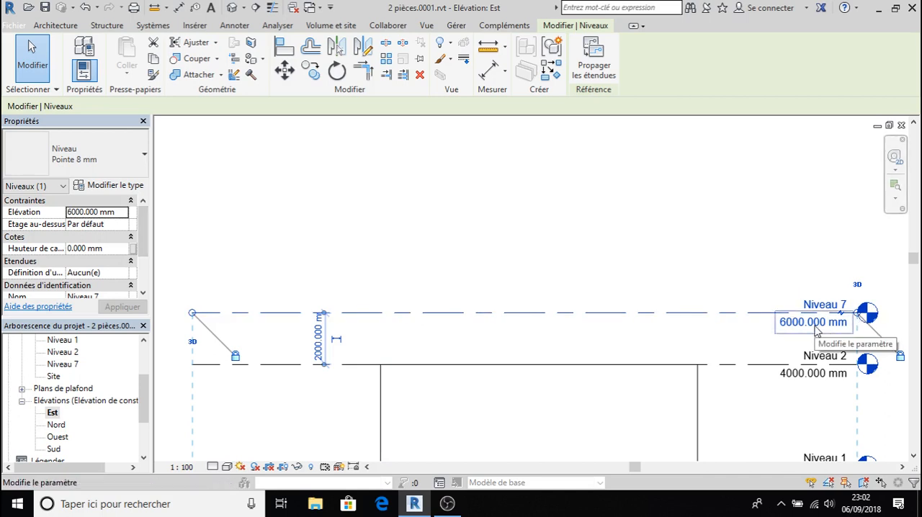
click(81, 212)
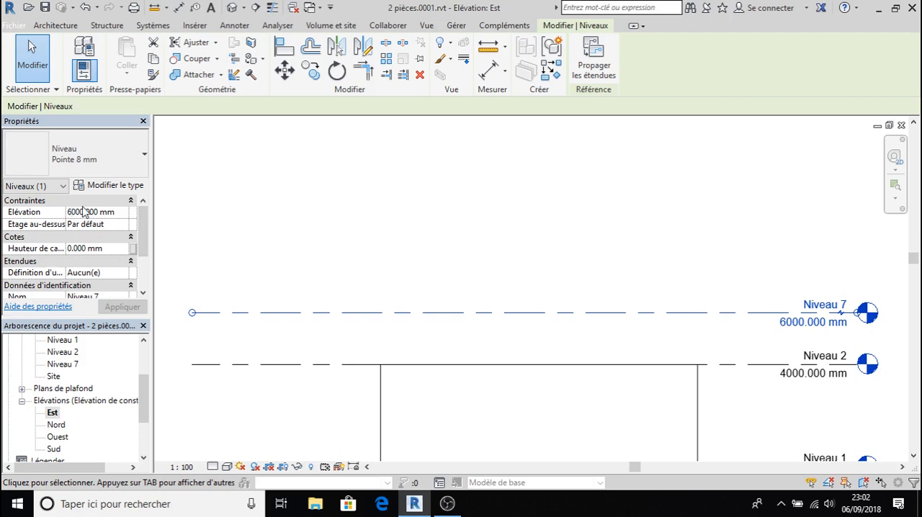
key(BackSpace)
text(7)
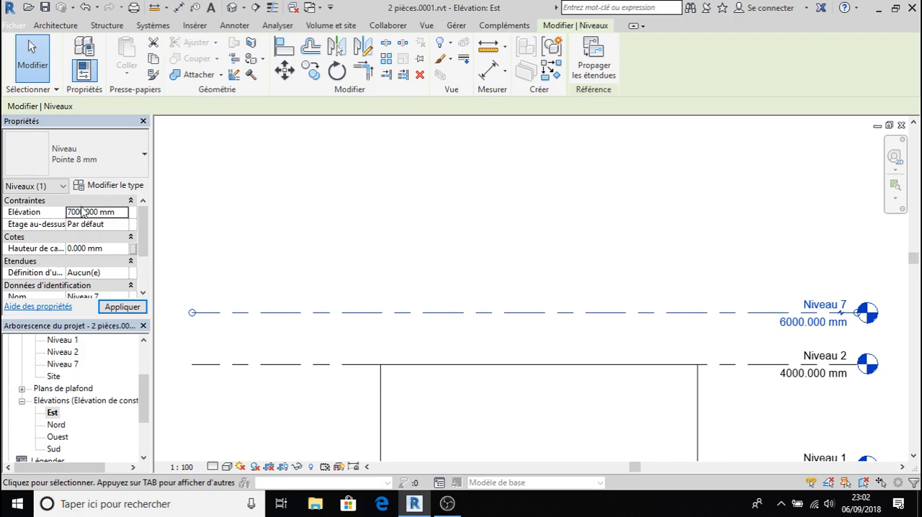
click(122, 307)
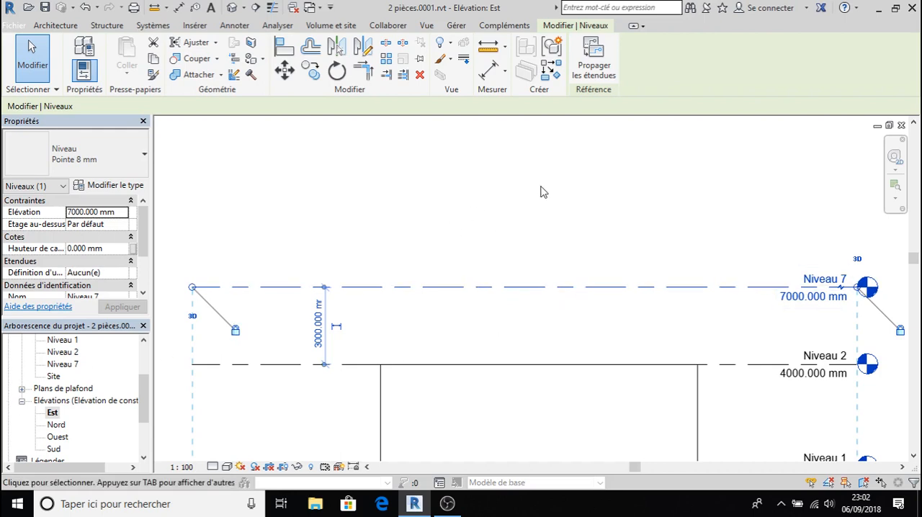
- Look through the Nord, Ouest and Sud elevation entries of the project and examine the levels in the elevation
scroll(545, 203, down, 2)
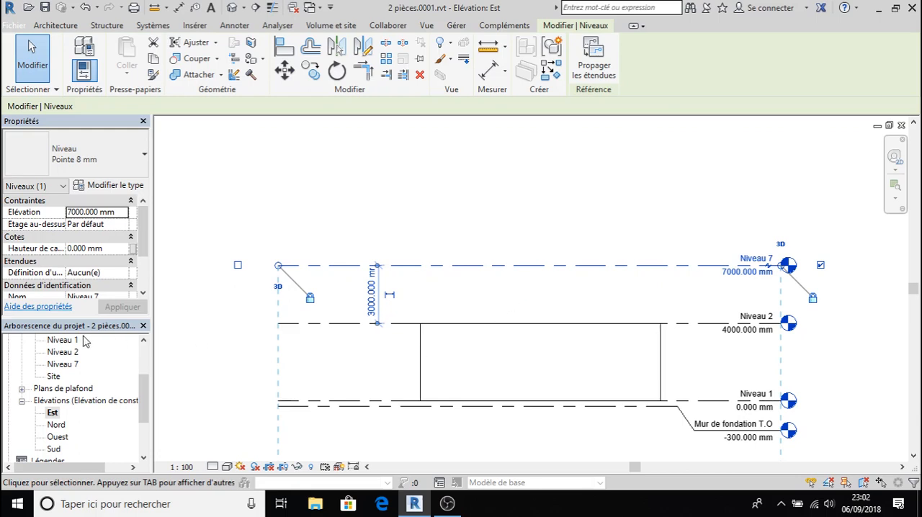
mouse_move(141, 400)
mouse_down()
mouse_move(144, 424)
mouse_move(143, 414)
mouse_up()
click(56, 388)
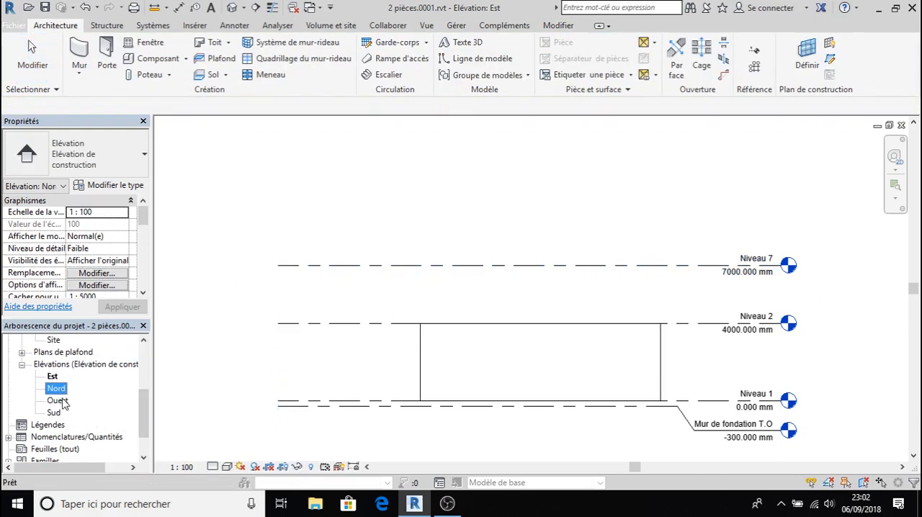
click(57, 401)
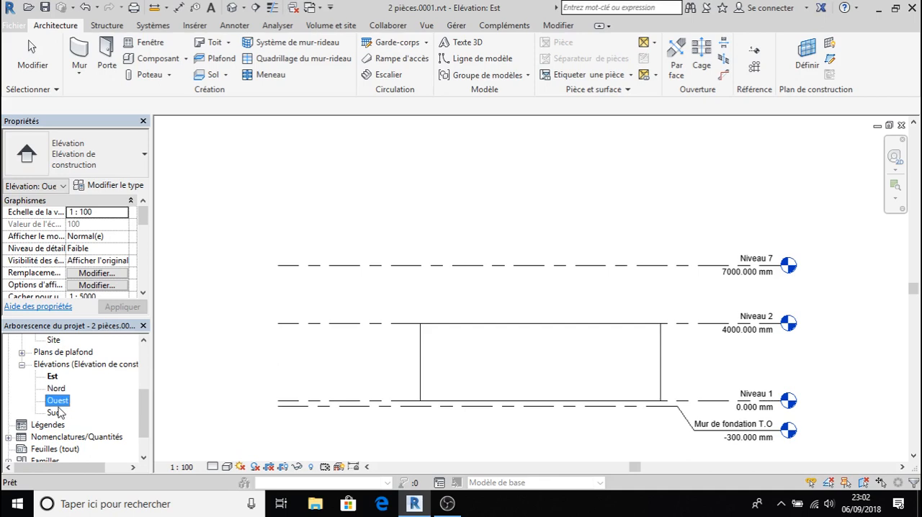
click(54, 413)
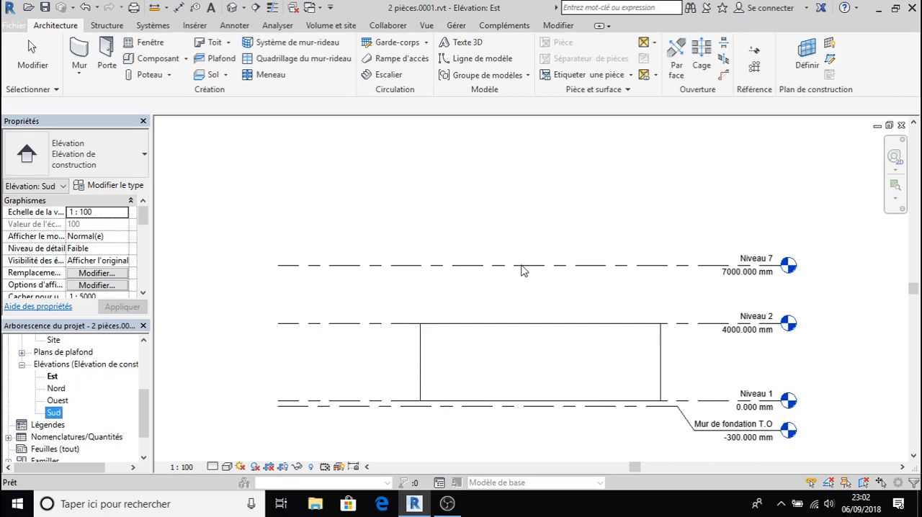
scroll(509, 389, down, 2)
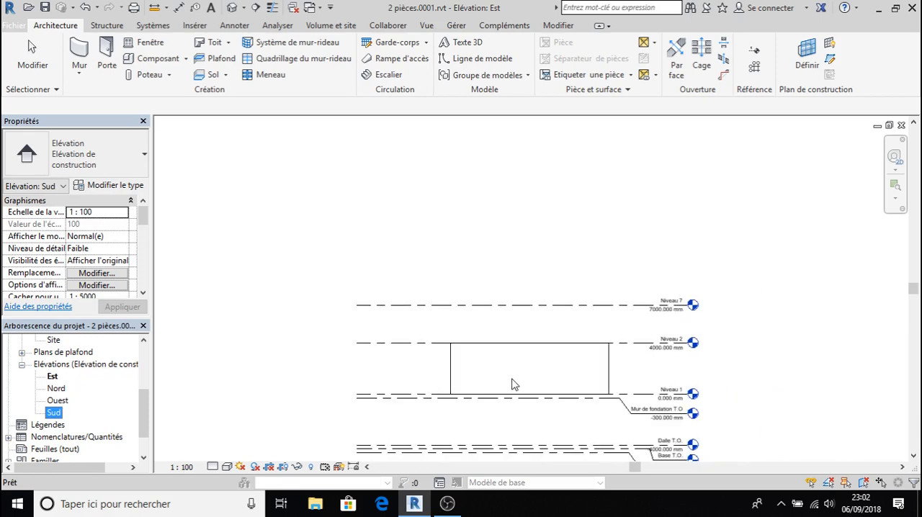
scroll(510, 387, up, 3)
scroll(513, 384, up, 1)
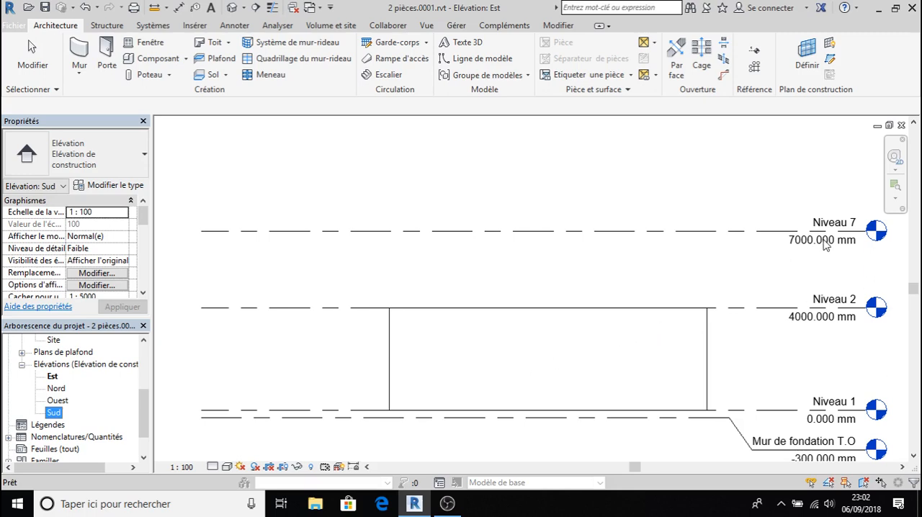
- Set the elevation value on the Niveau 7 level's head to 6000 mm
click(614, 231)
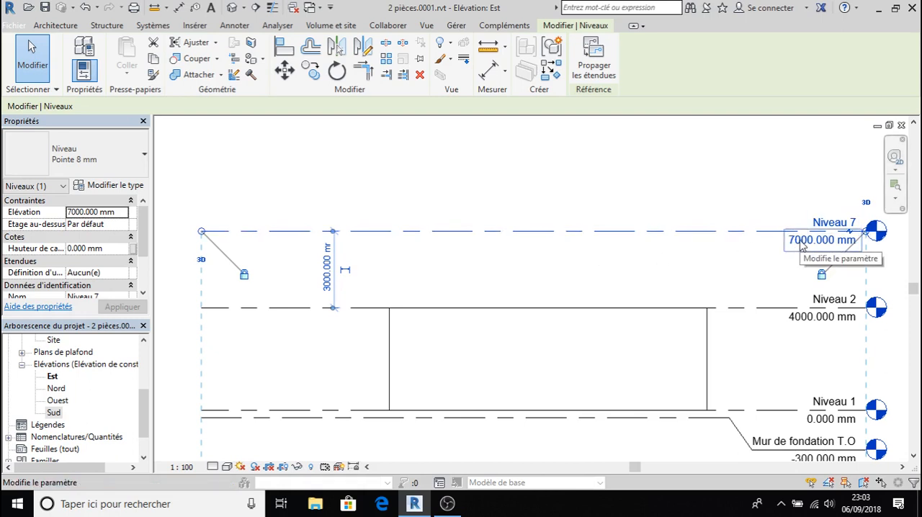
click(801, 245)
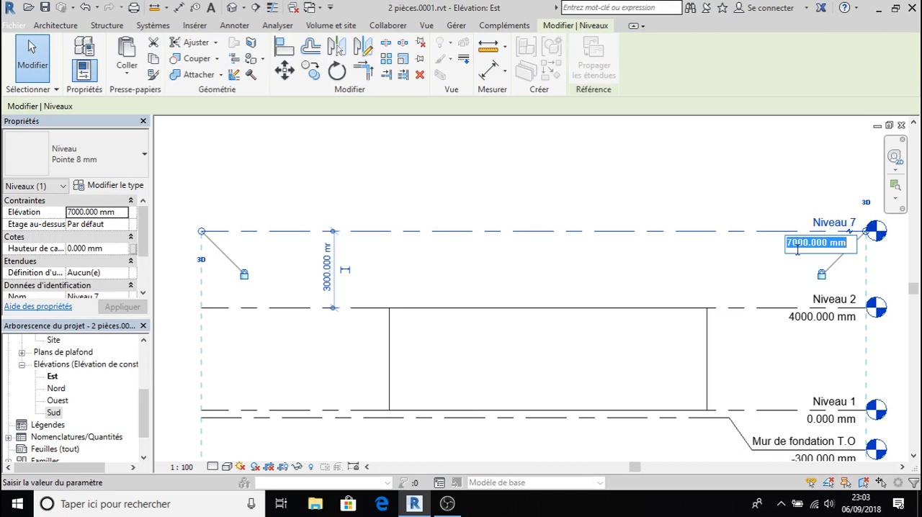
text(6)
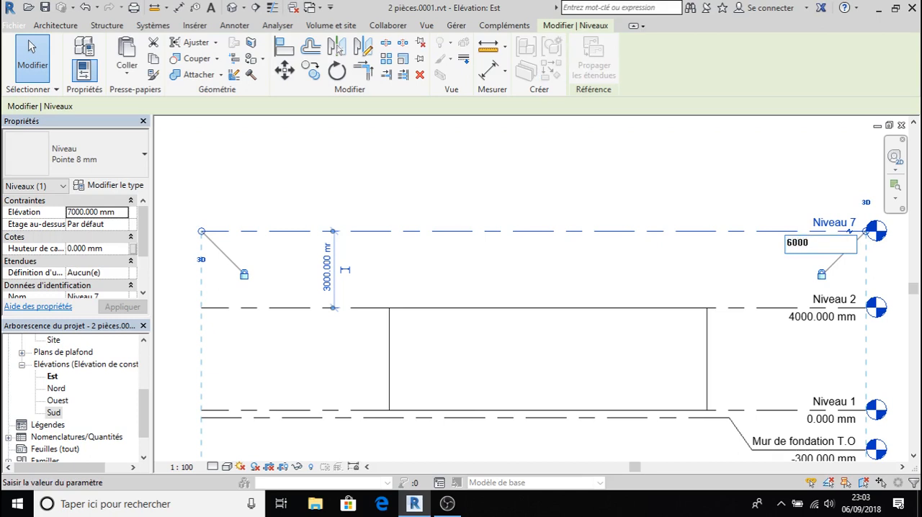
text(000)
key(Return)
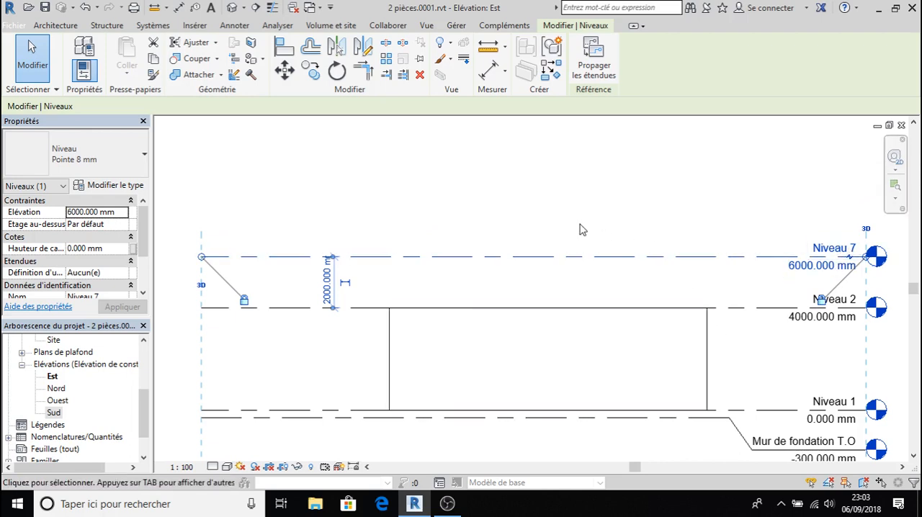
- Rename the Niveau 7 level as toit and rename its corresponding views as well
click(830, 249)
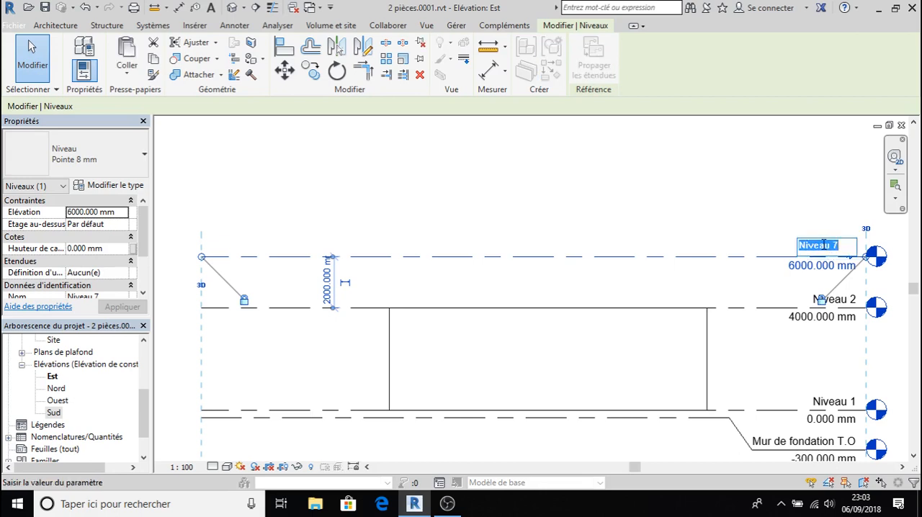
text(toit)
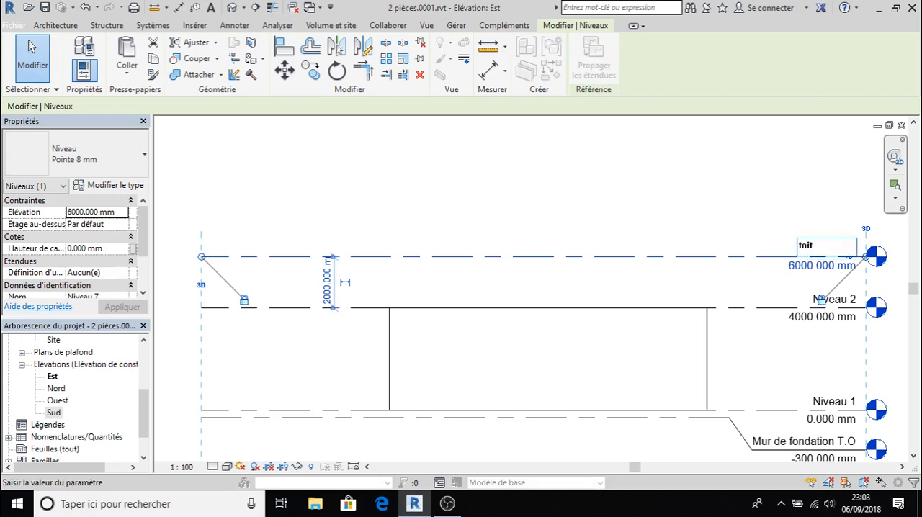
key(Return)
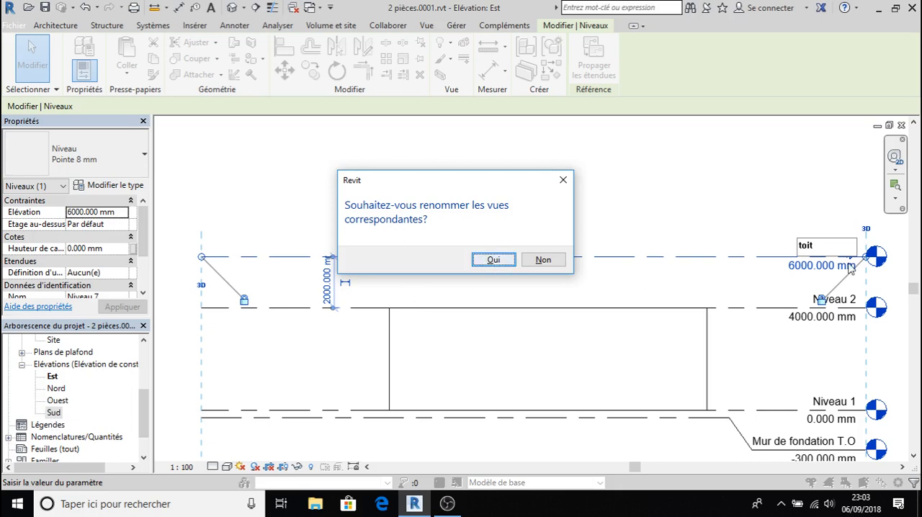
click(494, 261)
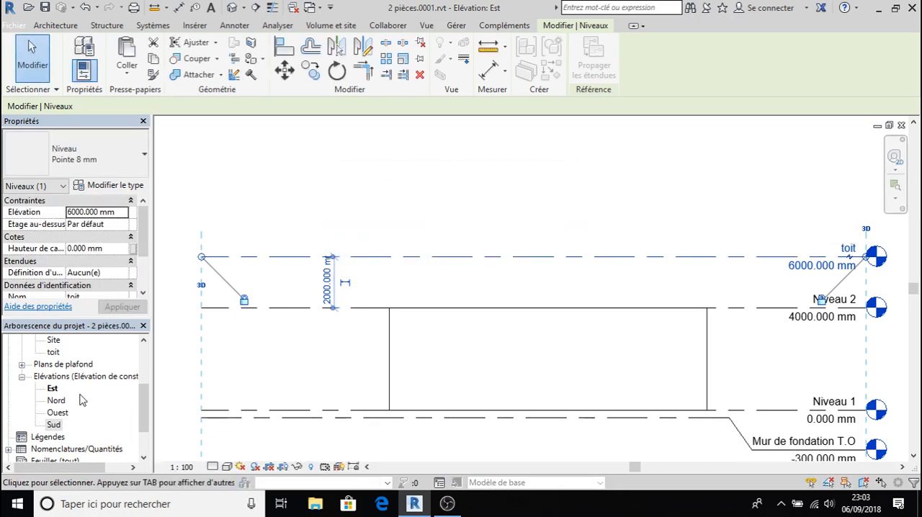
- Rename the toit floor plan view as niveau 7 and apply the name to the corresponding level and views
drag(144, 406, 140, 375)
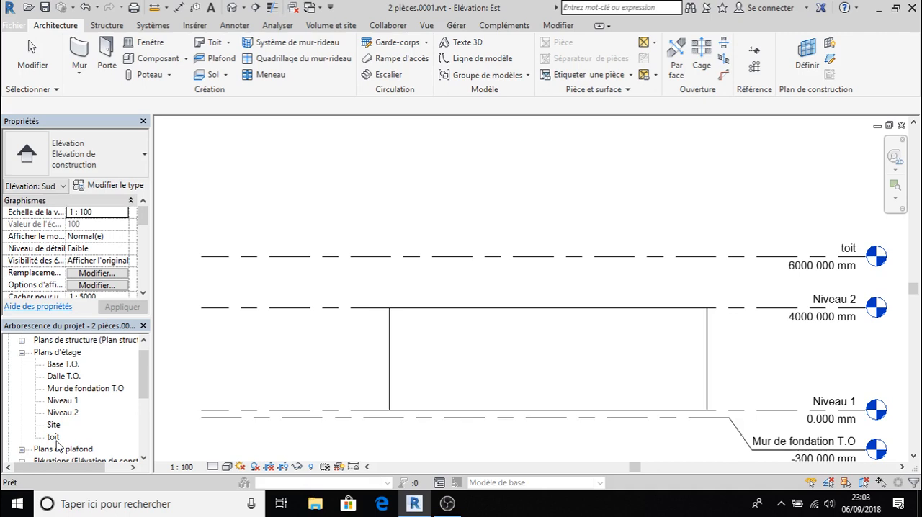
click(53, 437)
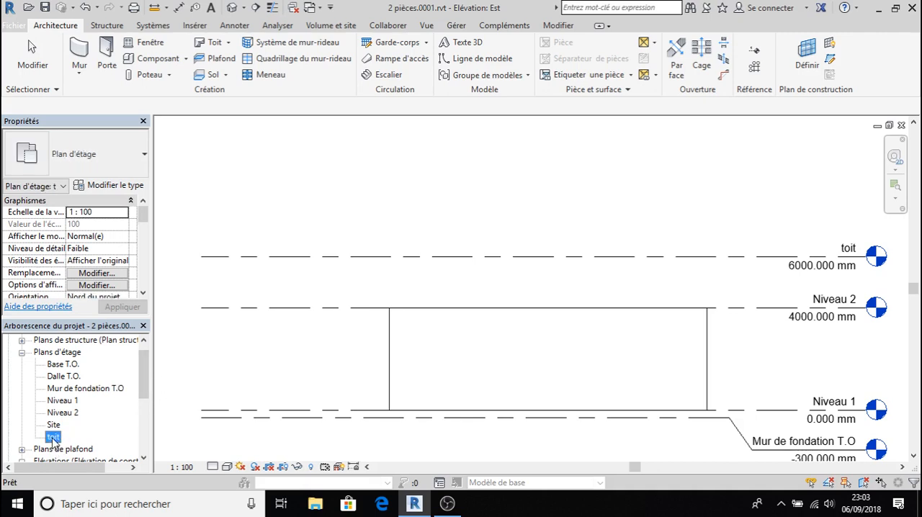
right_click(53, 437)
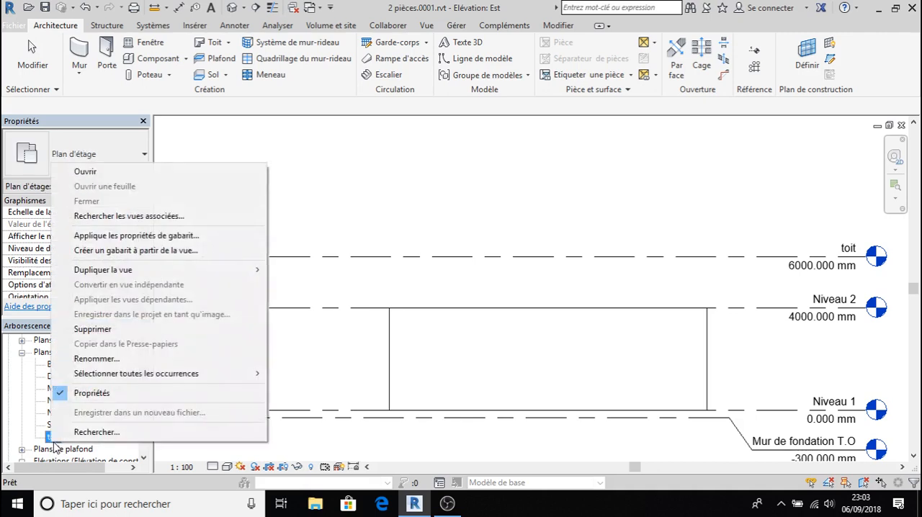
click(130, 360)
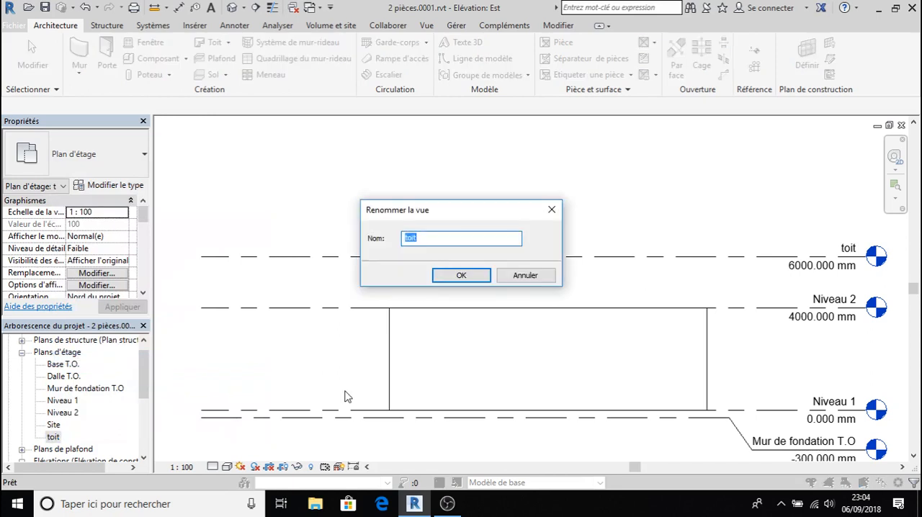
text(niveau 7)
click(461, 275)
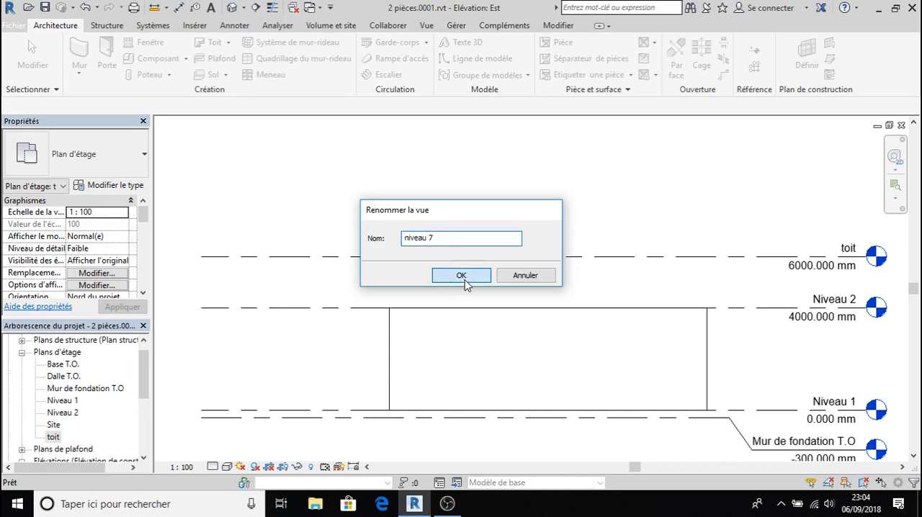
click(499, 264)
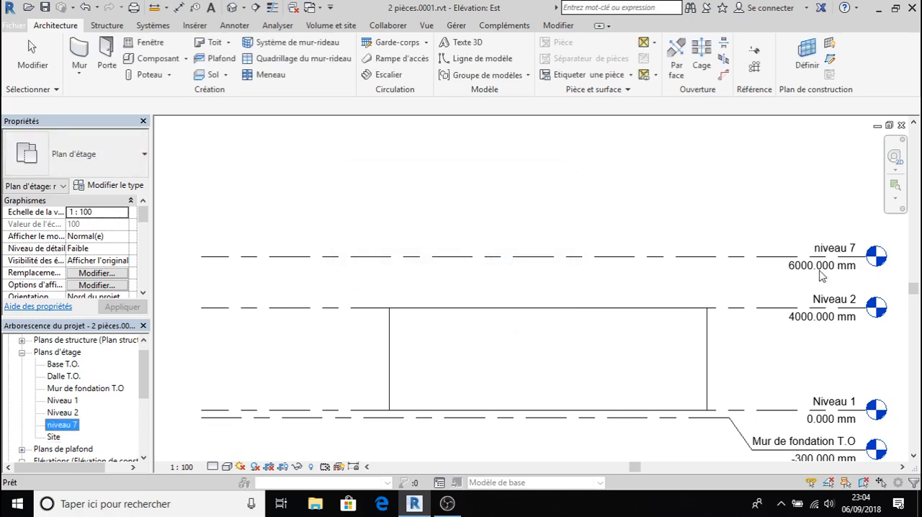
- Select the Base T.O. level and straighten its bent line so the level head aligns with the level line
drag(146, 378, 139, 358)
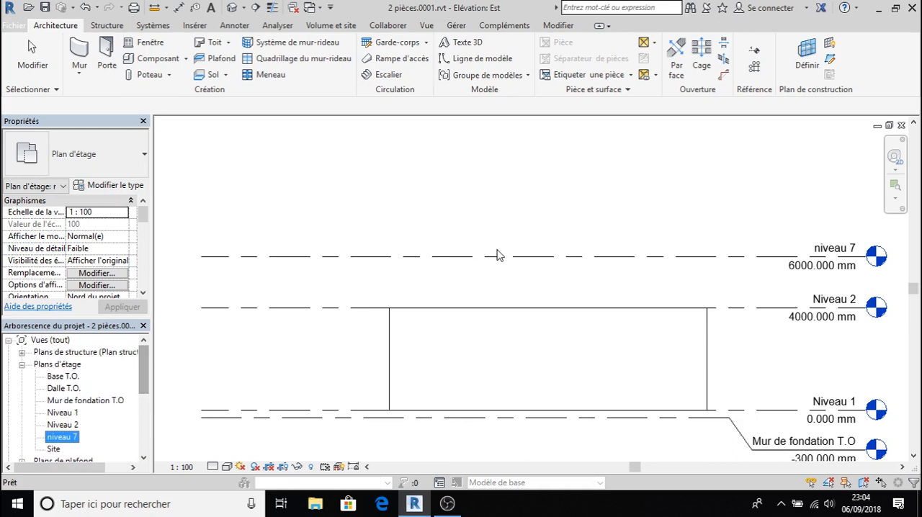
scroll(795, 354, down, 2)
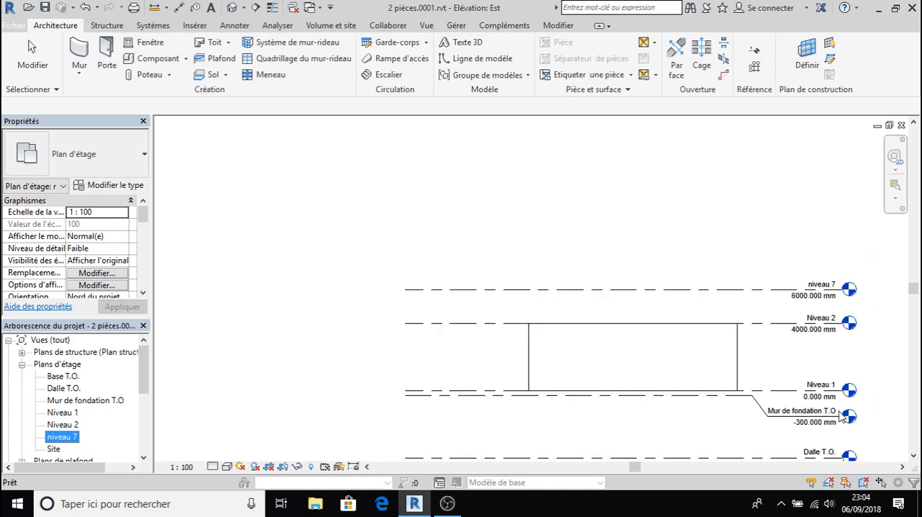
scroll(840, 415, up, 5)
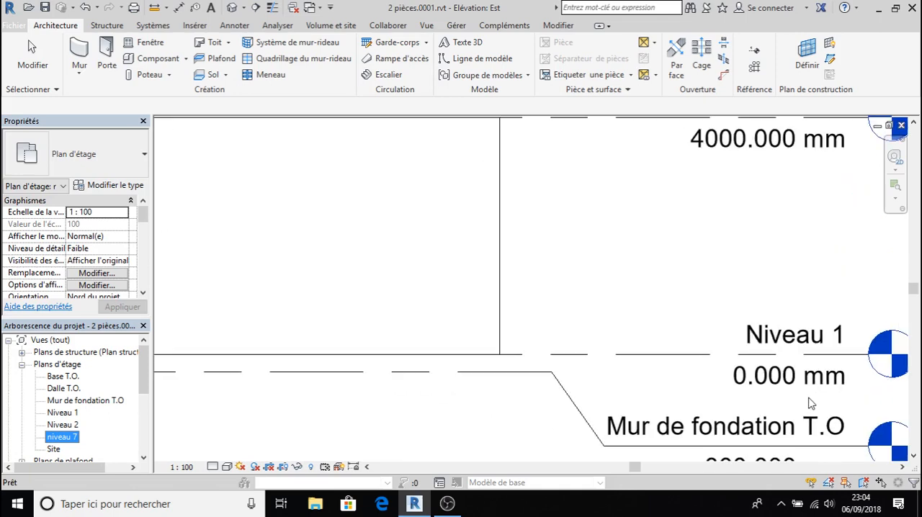
scroll(809, 403, down, 4)
scroll(812, 414, up, 4)
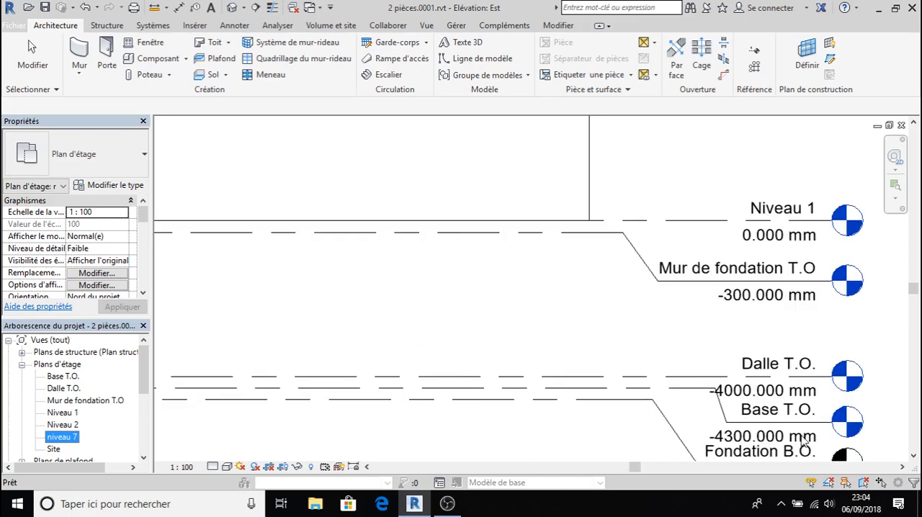
scroll(801, 440, up, 2)
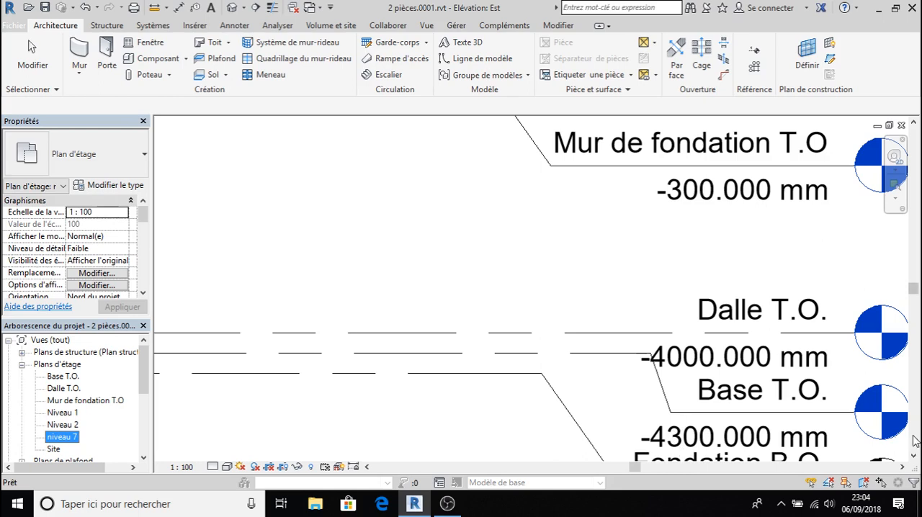
click(608, 358)
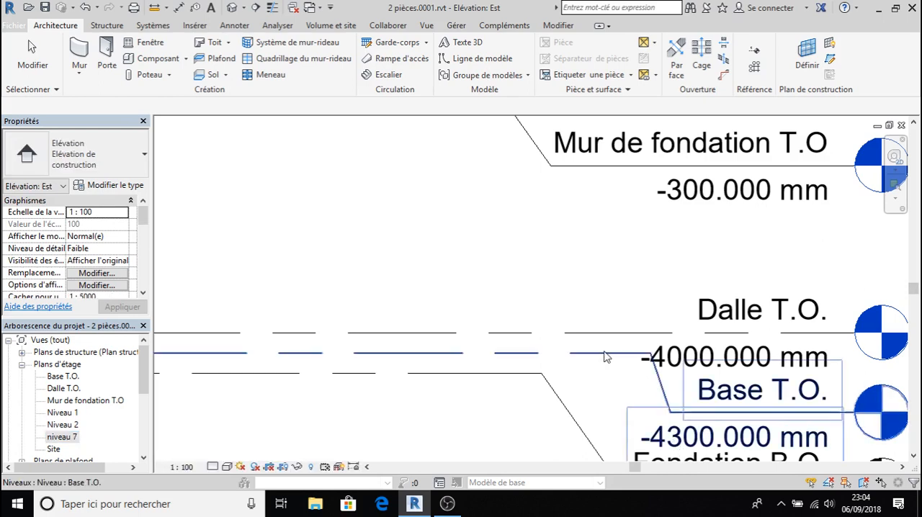
click(577, 352)
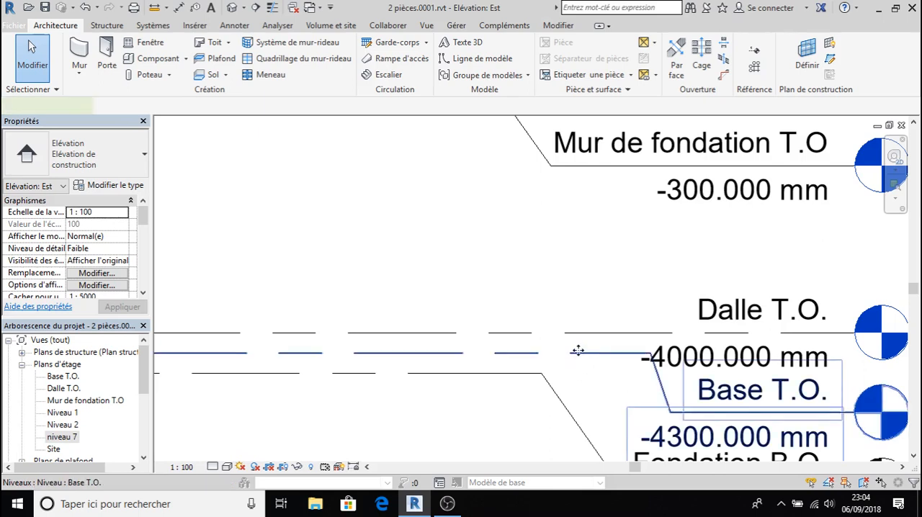
drag(577, 352, 672, 356)
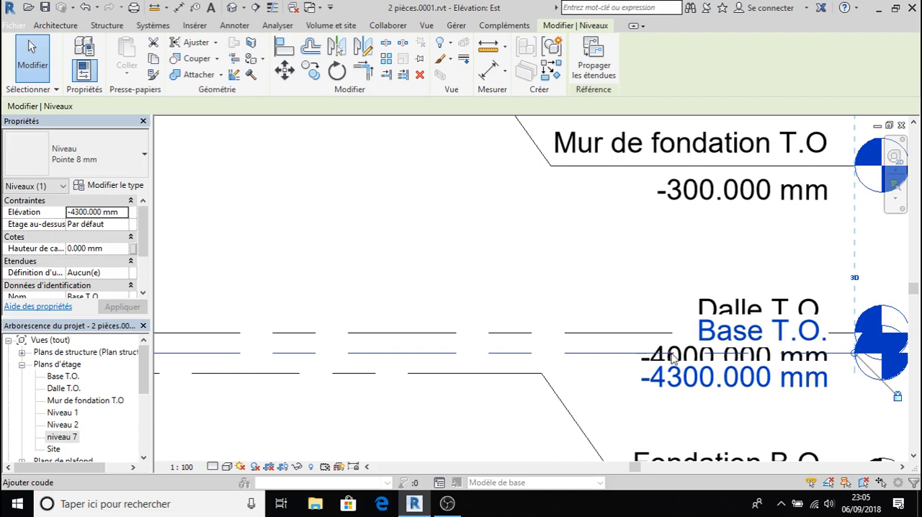
- Add an elbow to the Base T.O. level and place its head between the Dalle T.O. and Fondation B.O. heads
scroll(674, 360, up, 5)
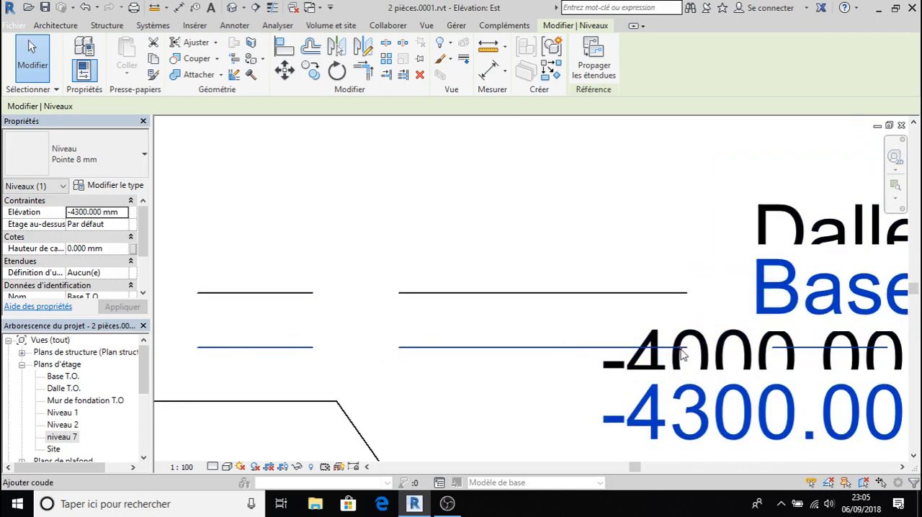
click(682, 355)
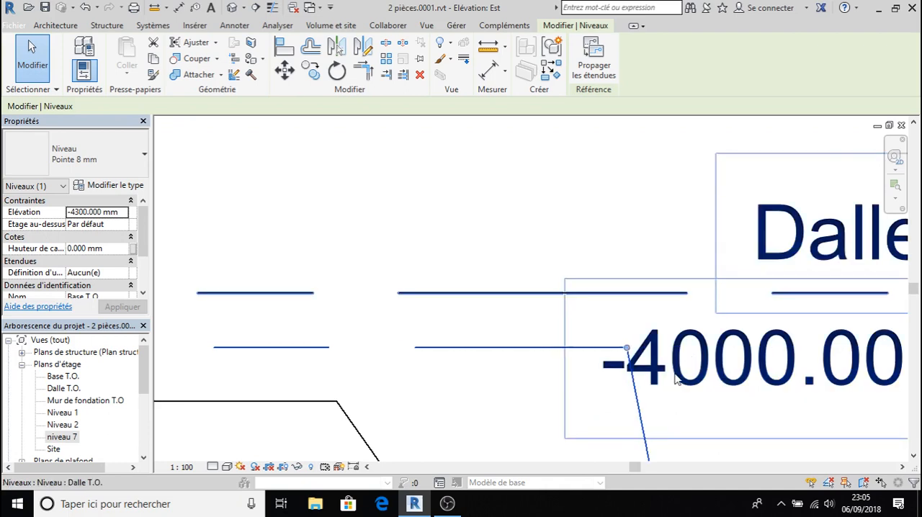
scroll(676, 335, down, 4)
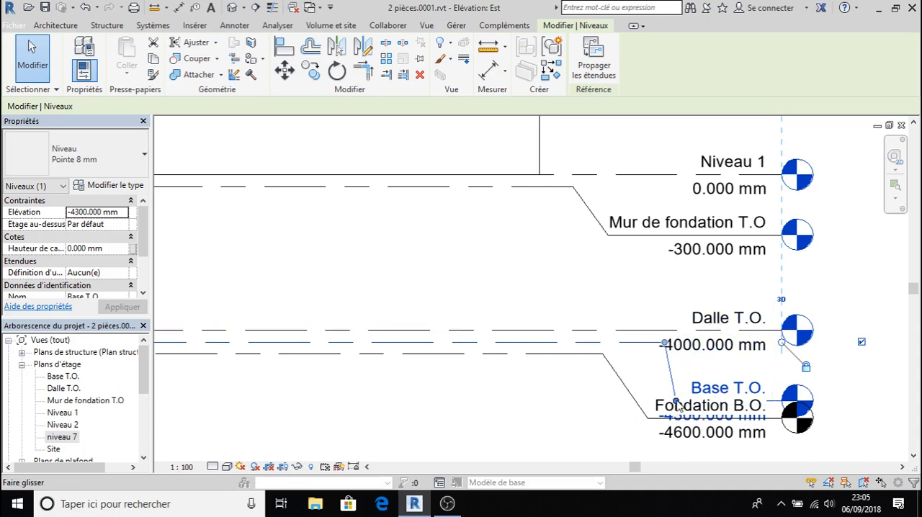
drag(675, 406, 677, 375)
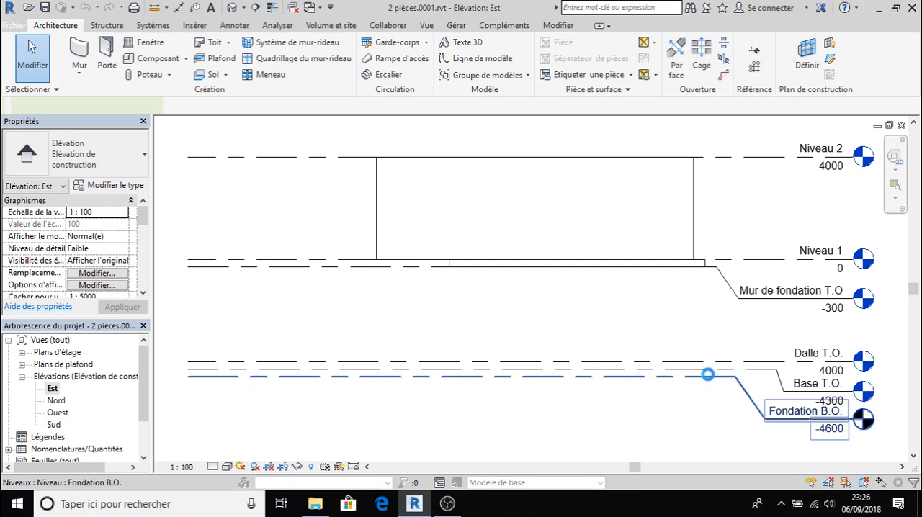
- Delete the Fondation B.O. and Base T.O. levels, accepting the removal of the associated Base T.O. view
right_click(707, 373)
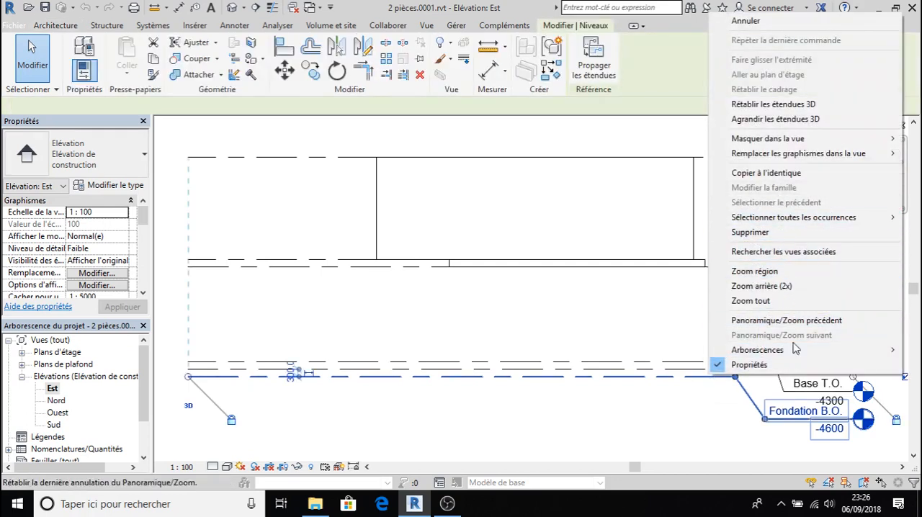
click(778, 232)
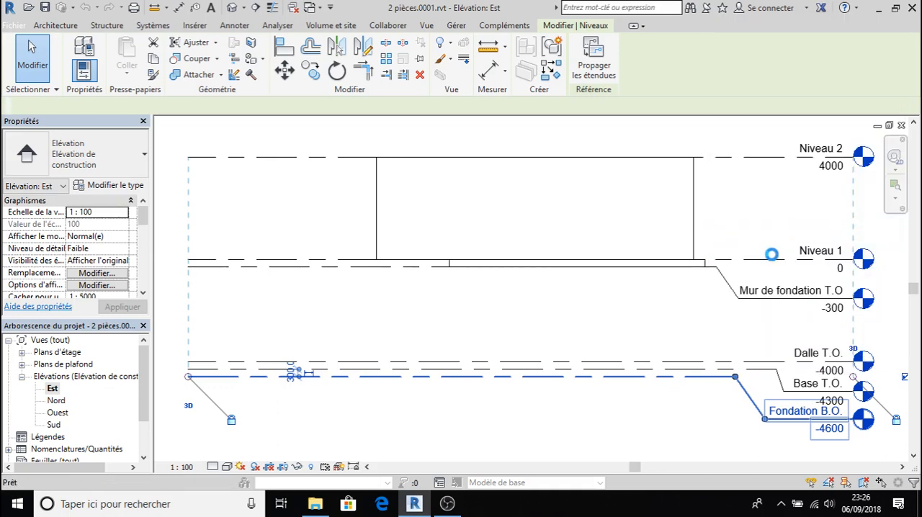
click(686, 370)
right_click(685, 370)
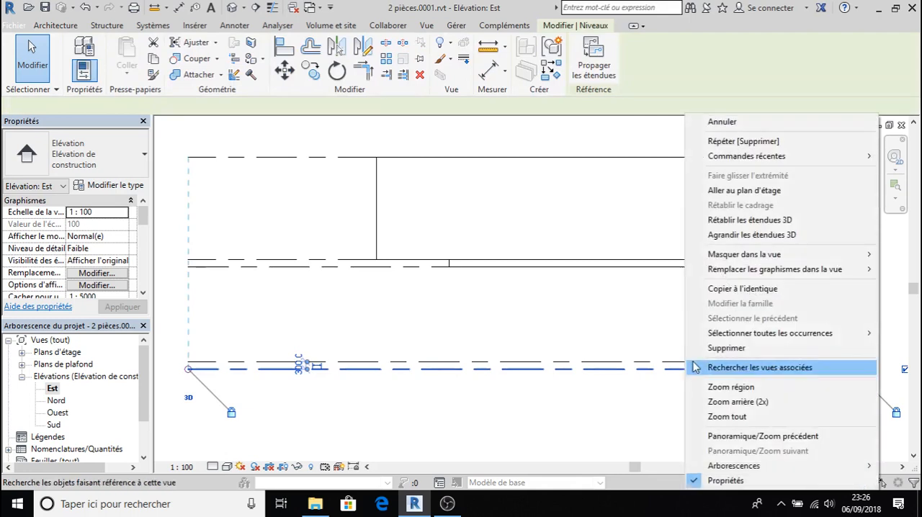
click(748, 348)
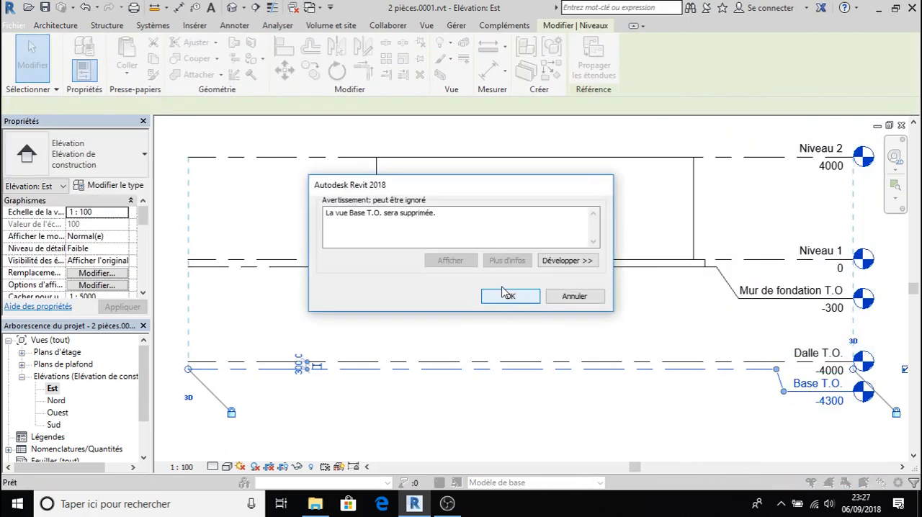
click(508, 296)
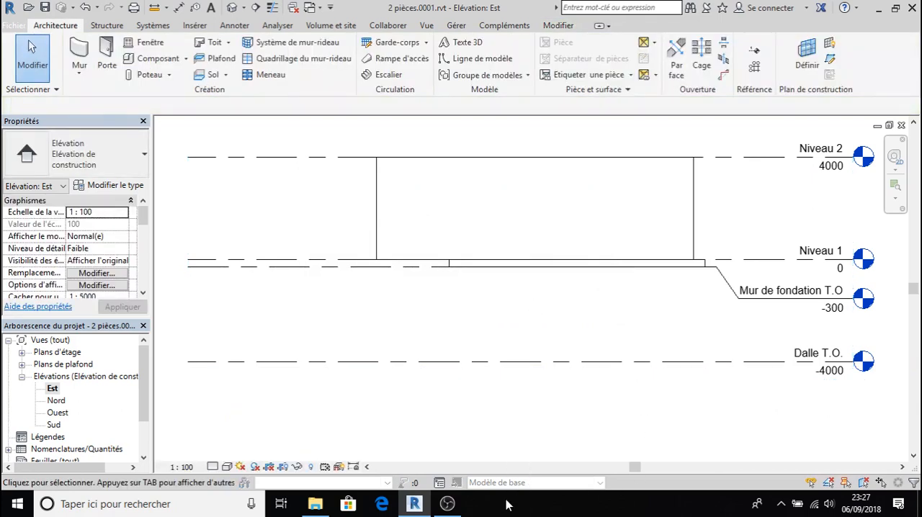
mouse_move(447, 508)
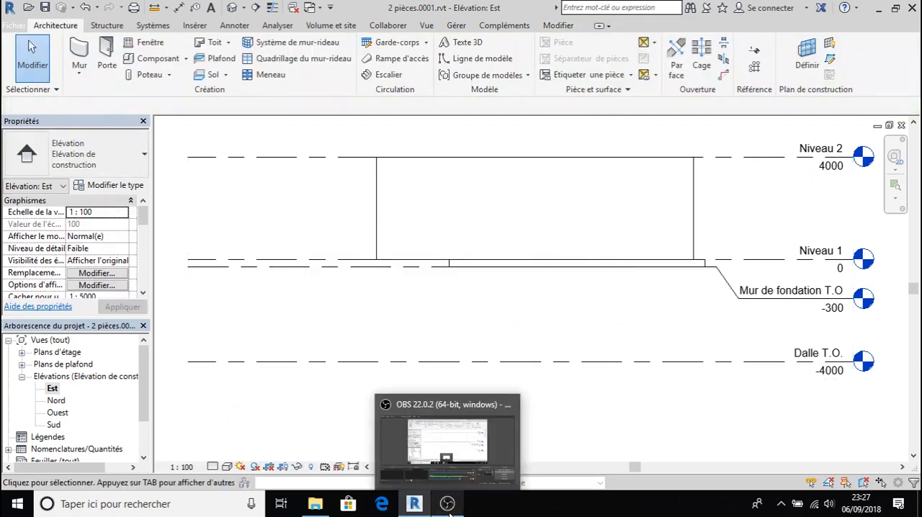